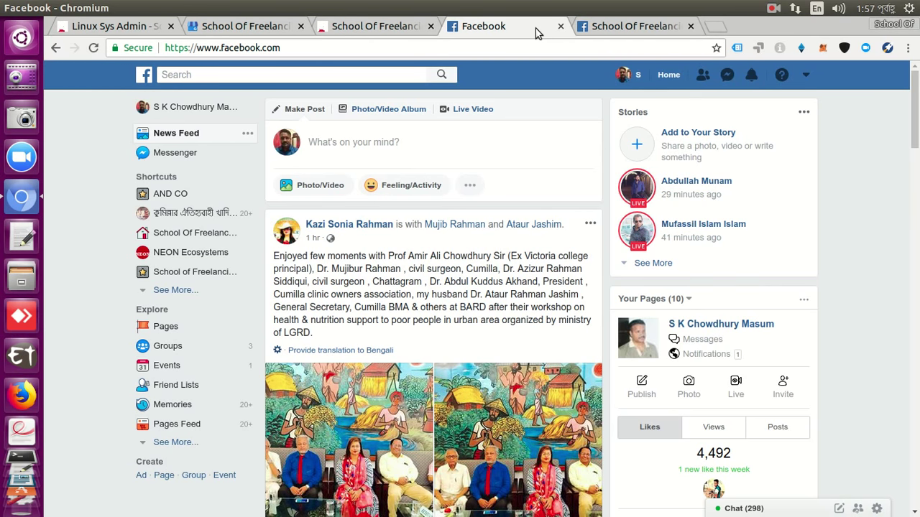
Scroll through the personal news feed, then close its browser tab.
scroll(529, 154, "down", 3)
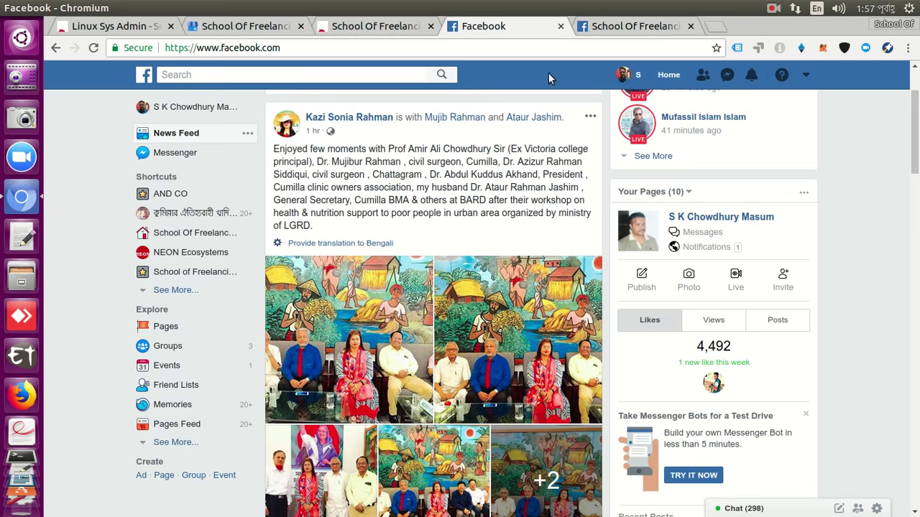
scroll(542, 134, "down", 1)
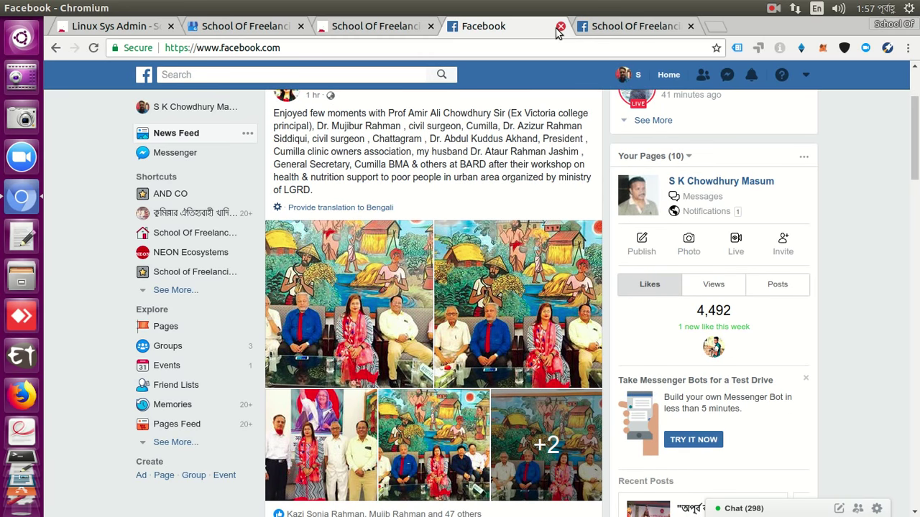
left_click(559, 26)
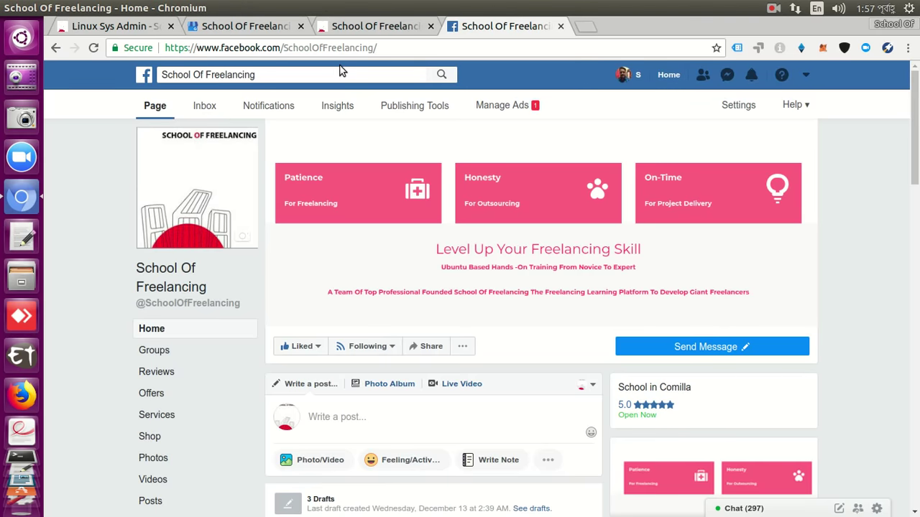
Go to the schooloffreelancing.com tab and reload its HOME page.
left_click(343, 30)
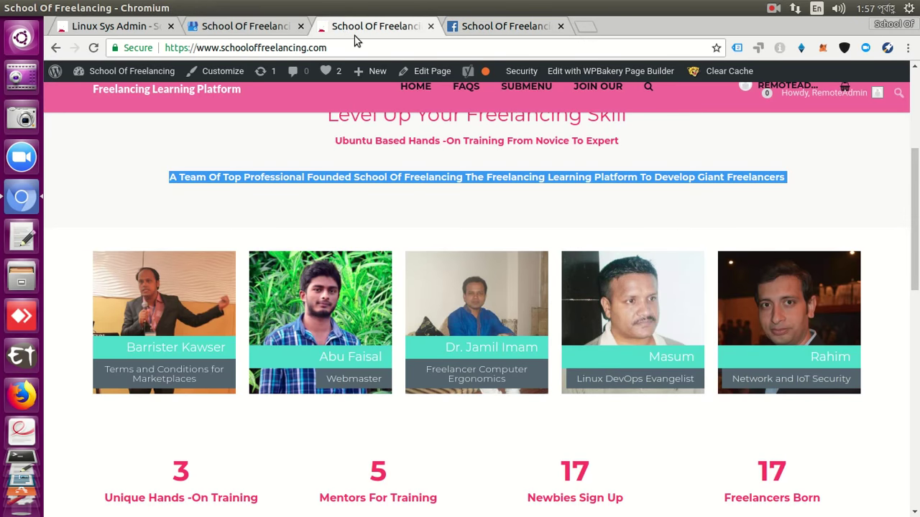
scroll(573, 159, "up", 3)
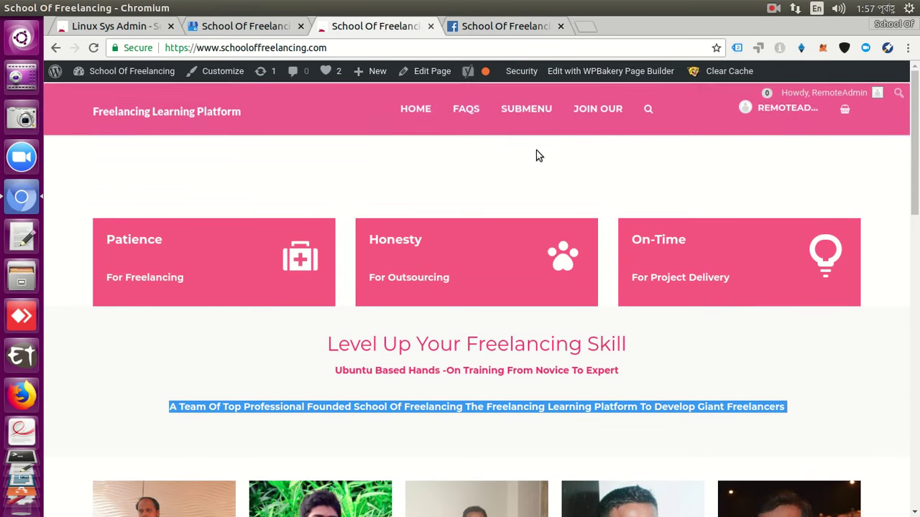
left_click(521, 34)
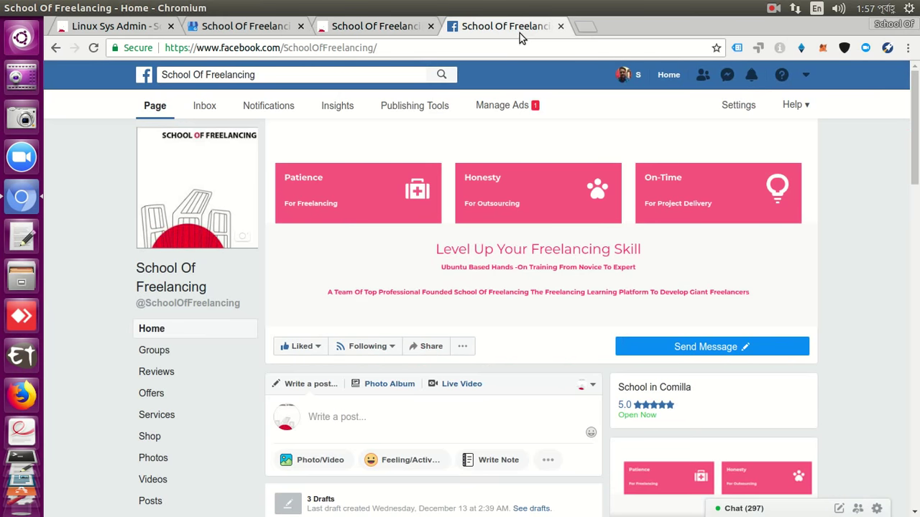
left_click(352, 27)
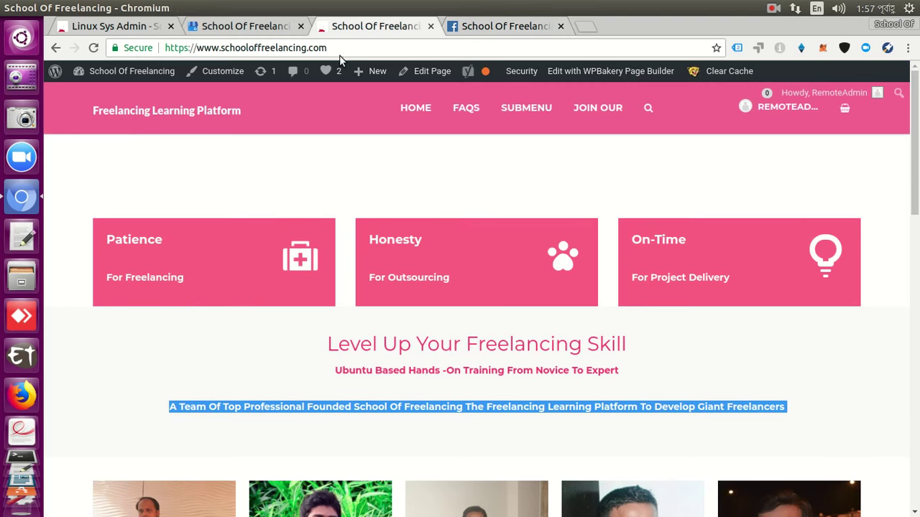
left_click(415, 107)
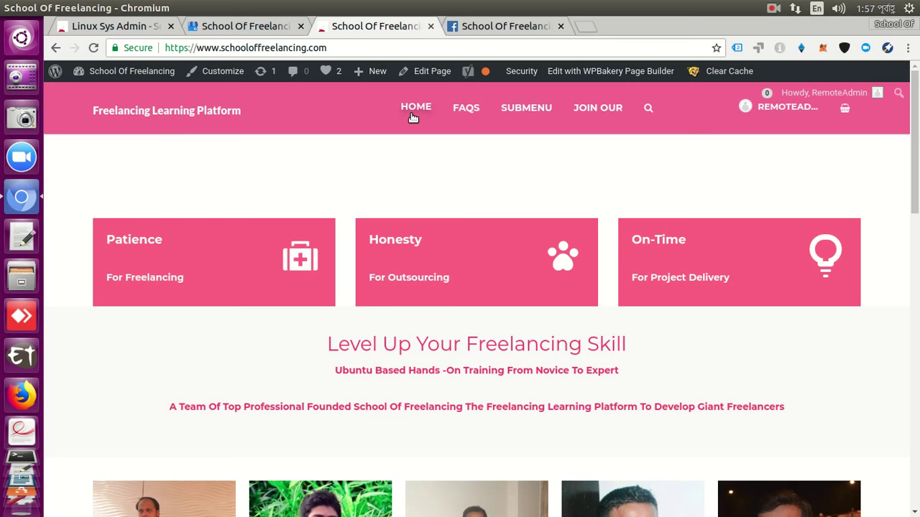
Scroll the home page past the team photos and training cards to the footer.
scroll(418, 191, "down", 5)
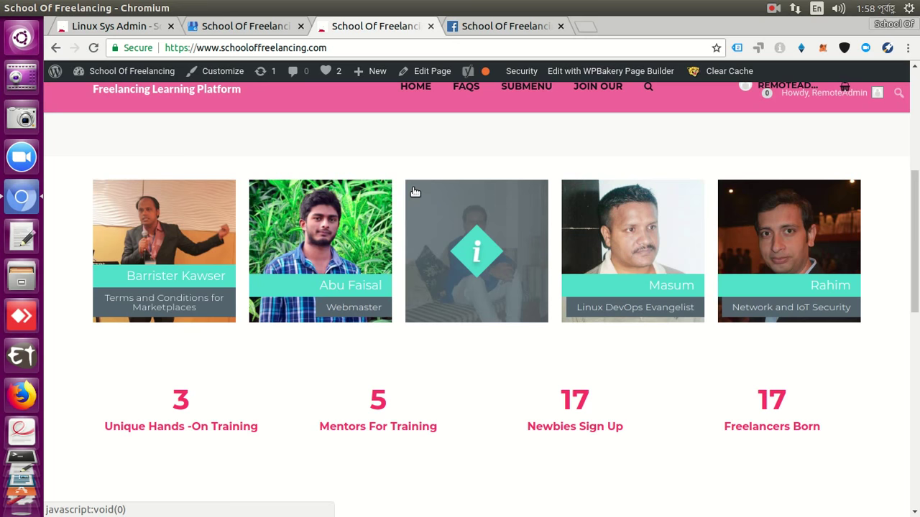
scroll(453, 141, "down", 2)
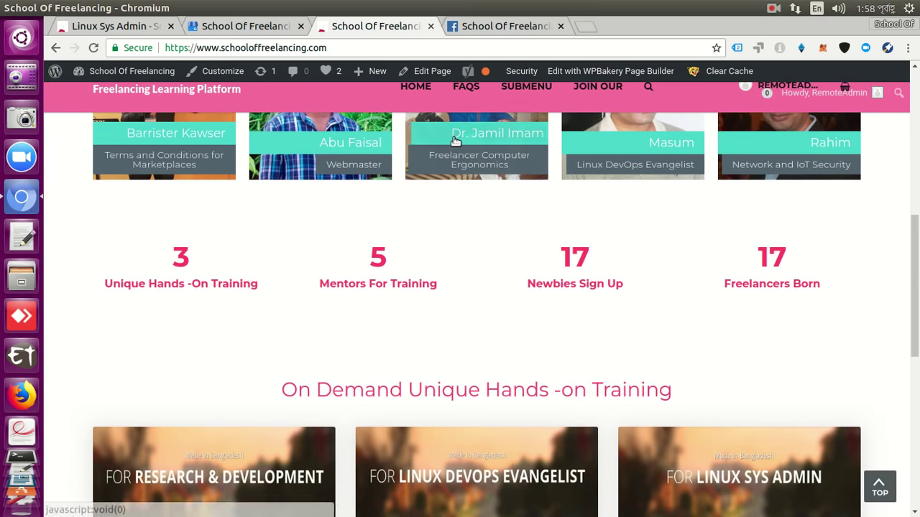
scroll(454, 142, "down", 3)
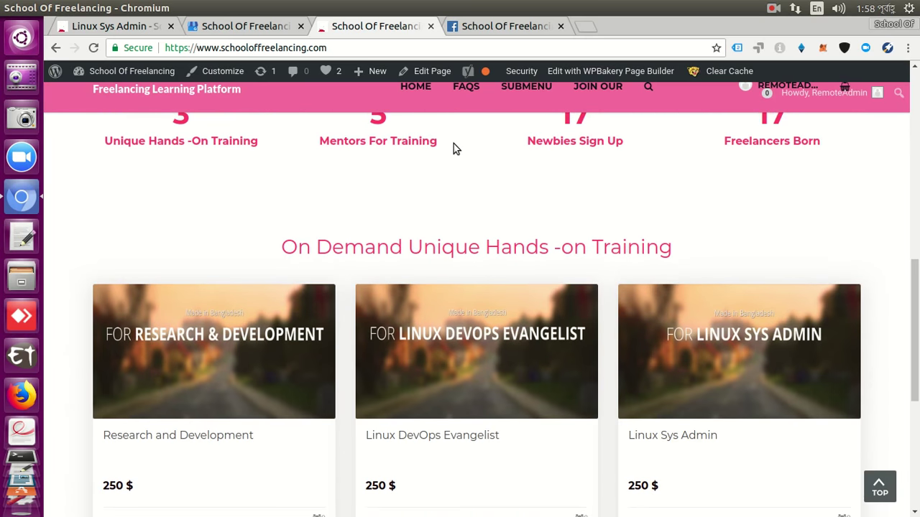
scroll(453, 148, "down", 2)
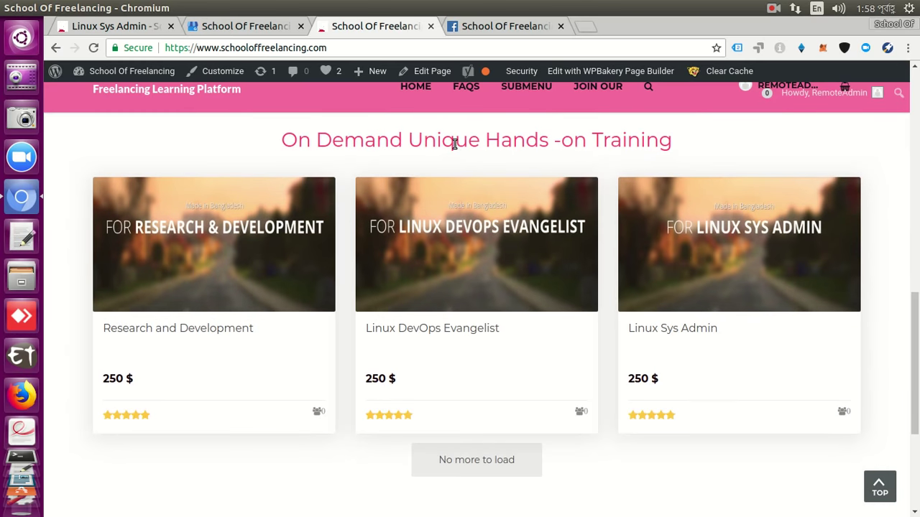
scroll(454, 143, "down", 3)
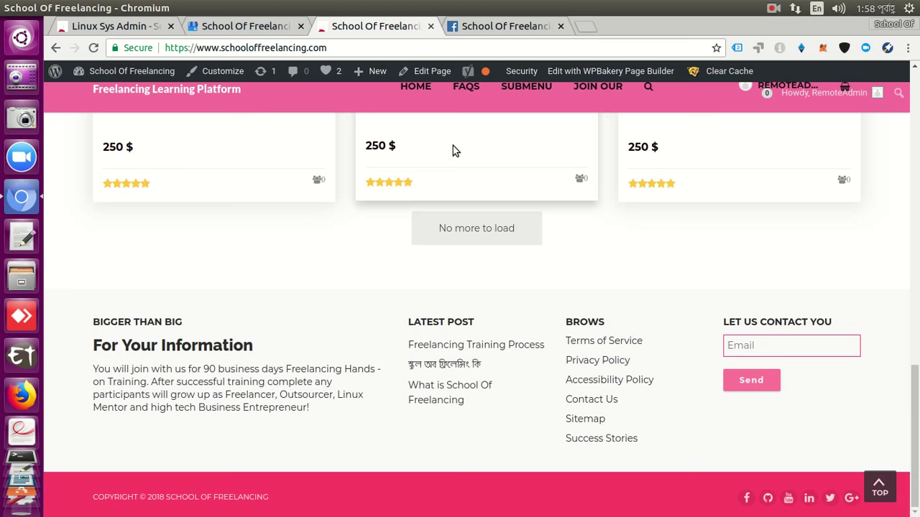
Open the School Of Freelancing YouTube channel from the footer icon and browse its uploads.
left_click(788, 498)
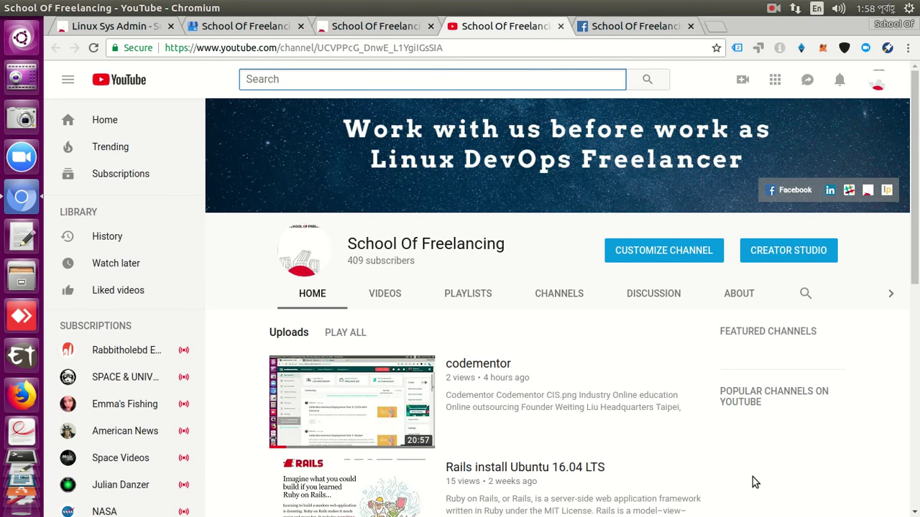
scroll(753, 481, "down", 5)
scroll(759, 458, "down", 3)
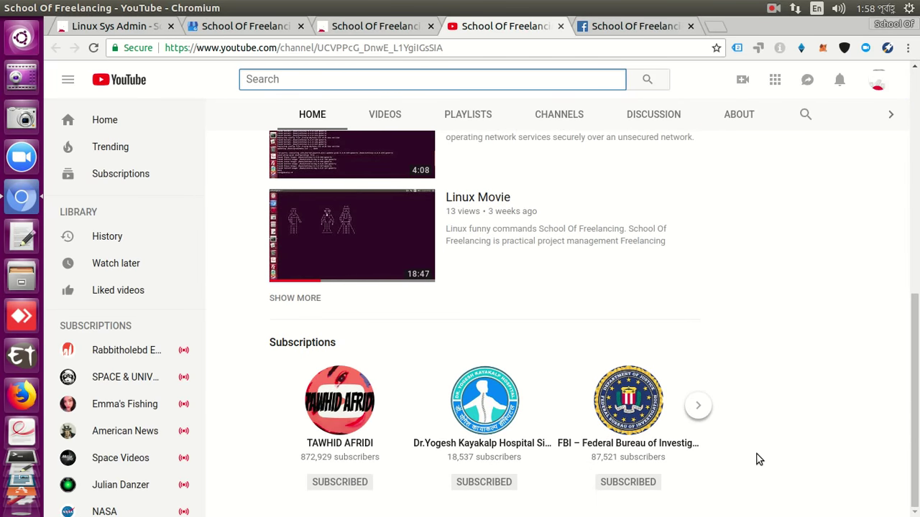
scroll(757, 454, "up", 5)
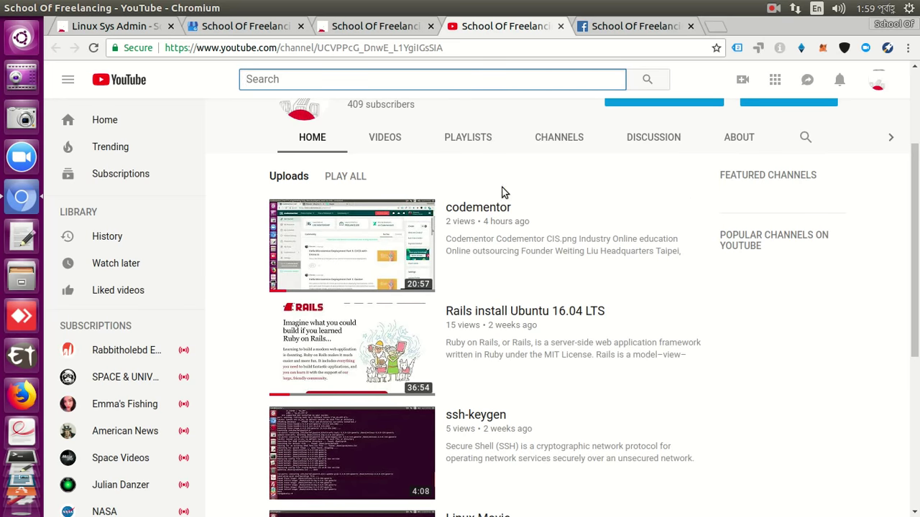
left_click(608, 36)
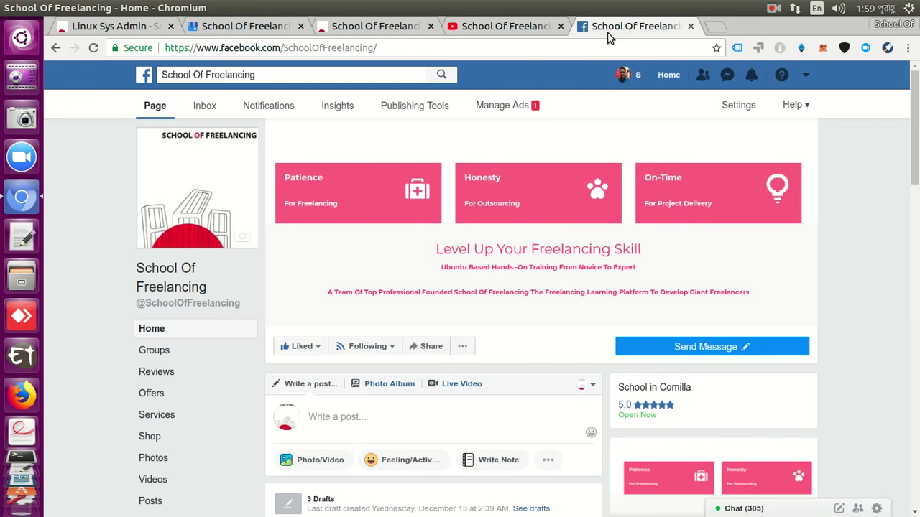
Begin adding a page button and expand the booking, contact, learn-more and shopping categories.
left_click(745, 348)
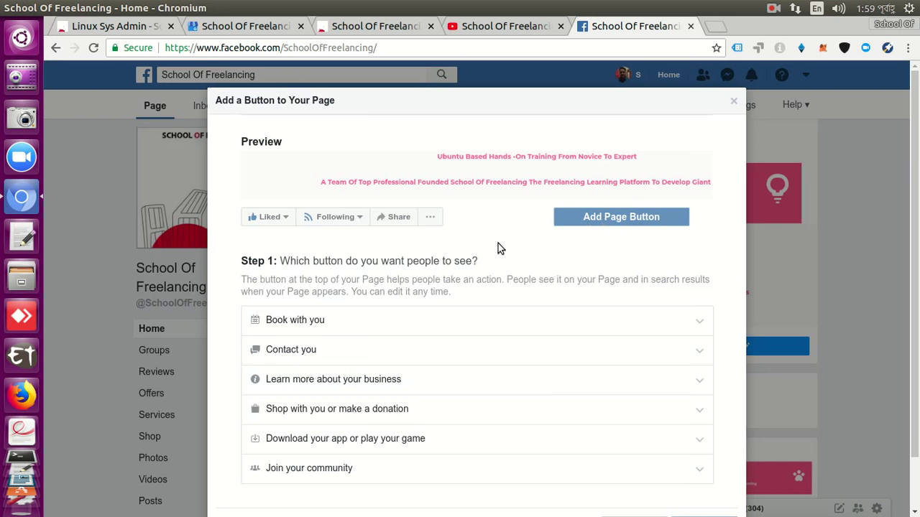
left_click(389, 322)
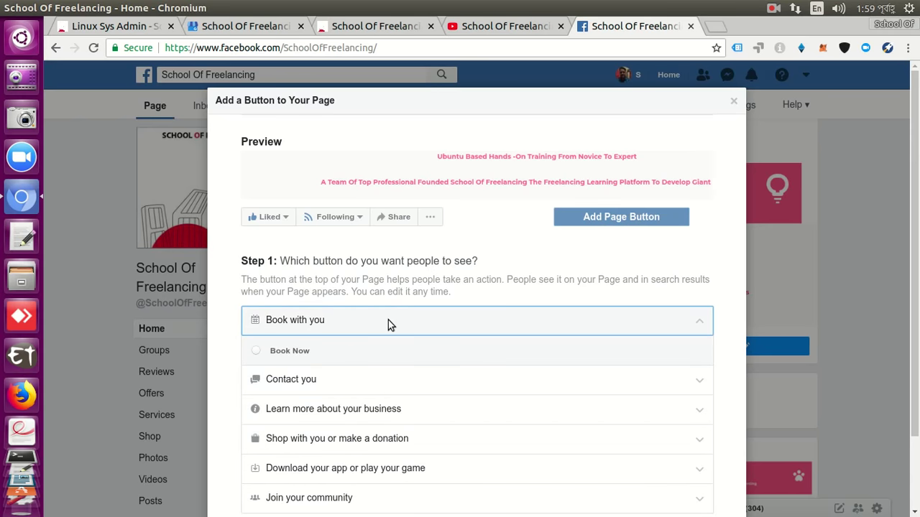
left_click(370, 374)
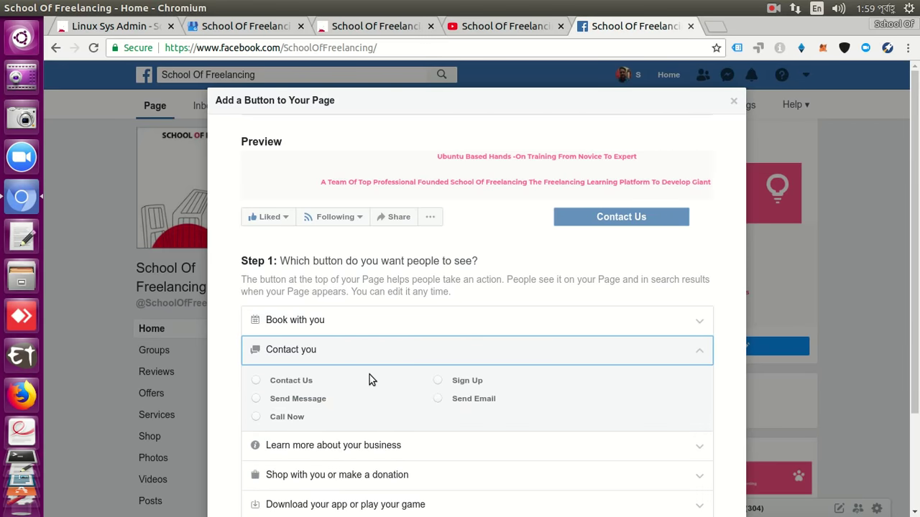
left_click(377, 451)
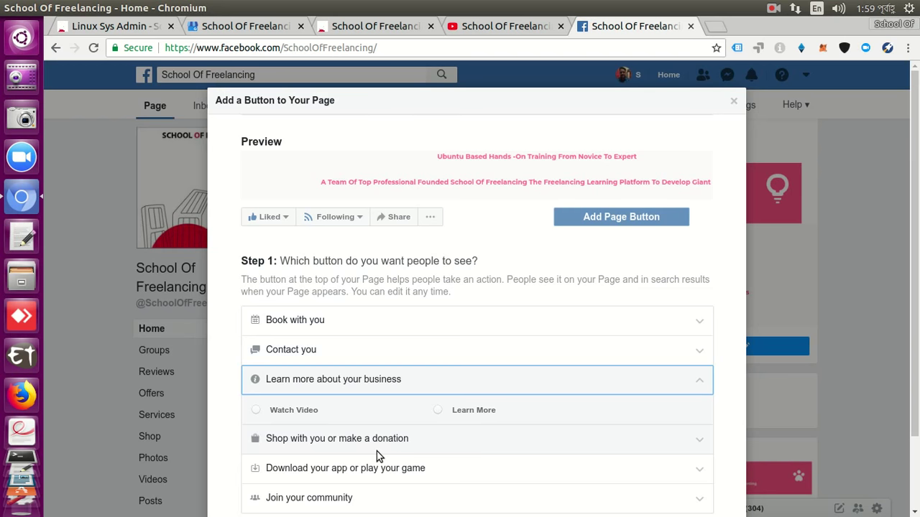
scroll(378, 418, "down", 2)
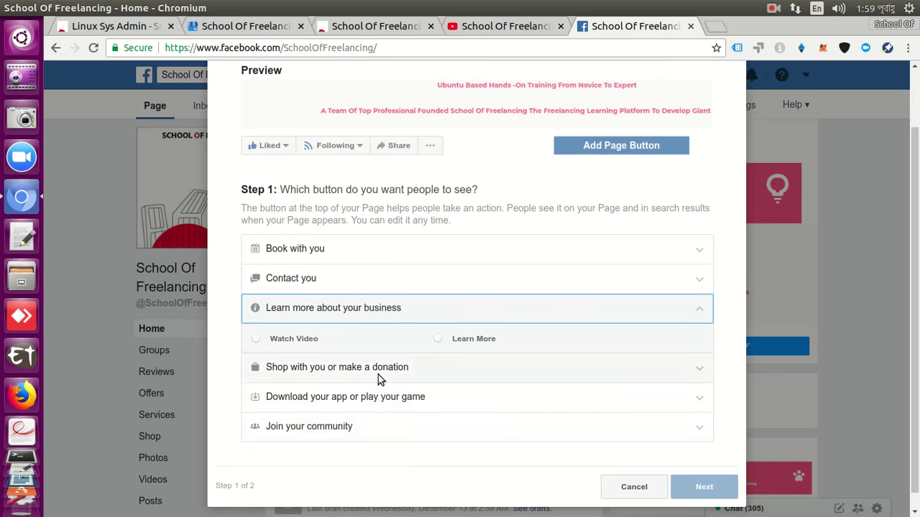
left_click(378, 374)
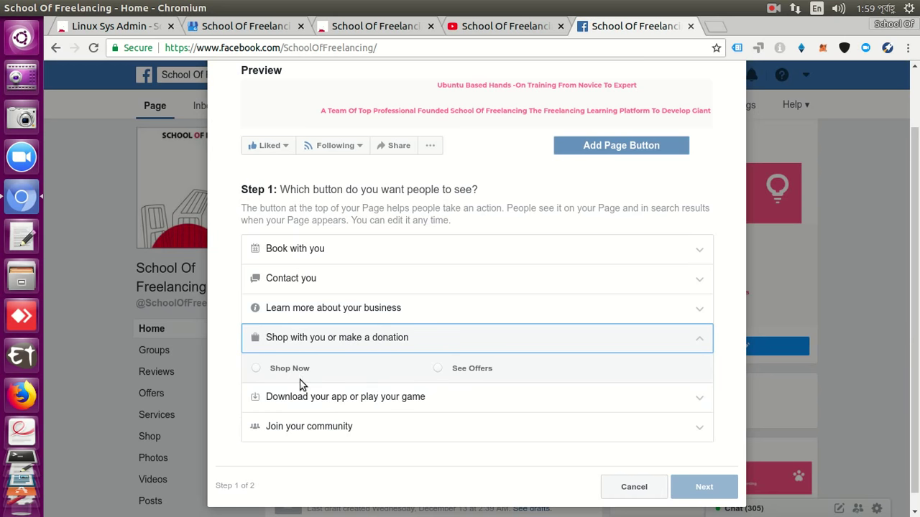
Preview Shop Now, then expand the app/game and join-community button categories.
left_click(256, 369)
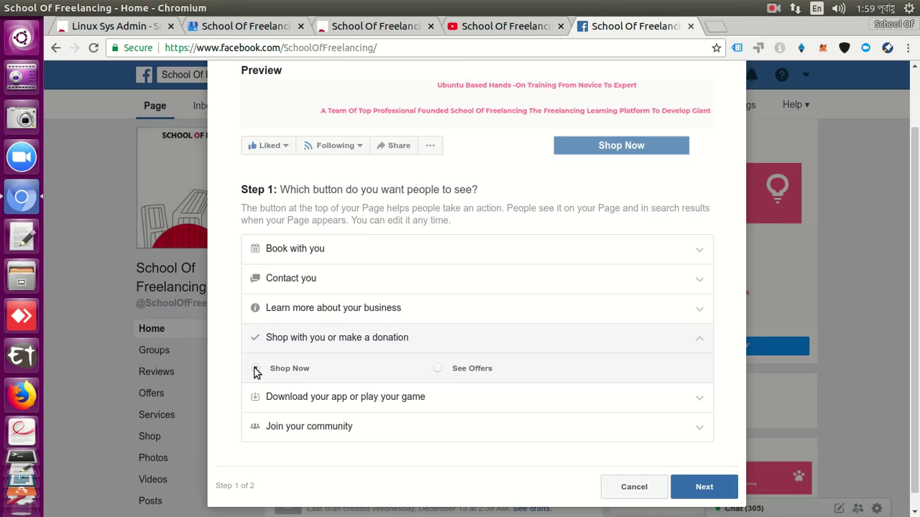
scroll(283, 369, "down", 1)
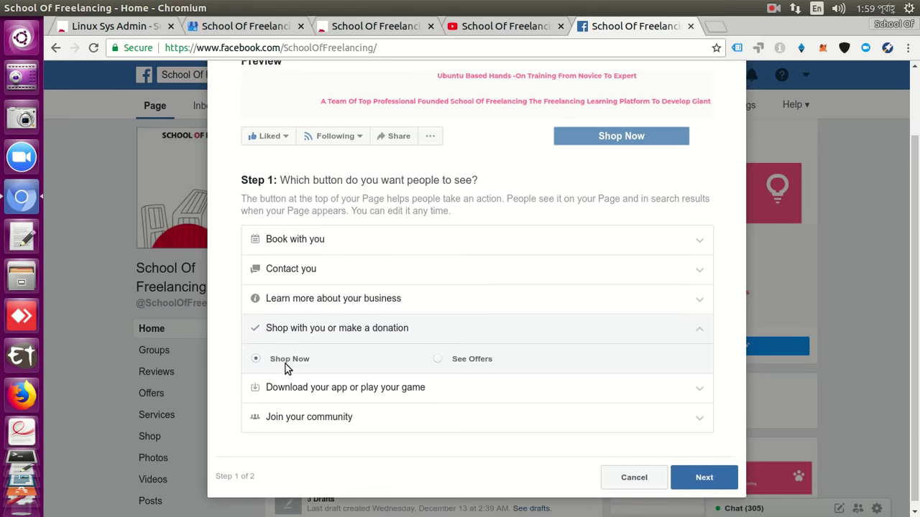
left_click(323, 382)
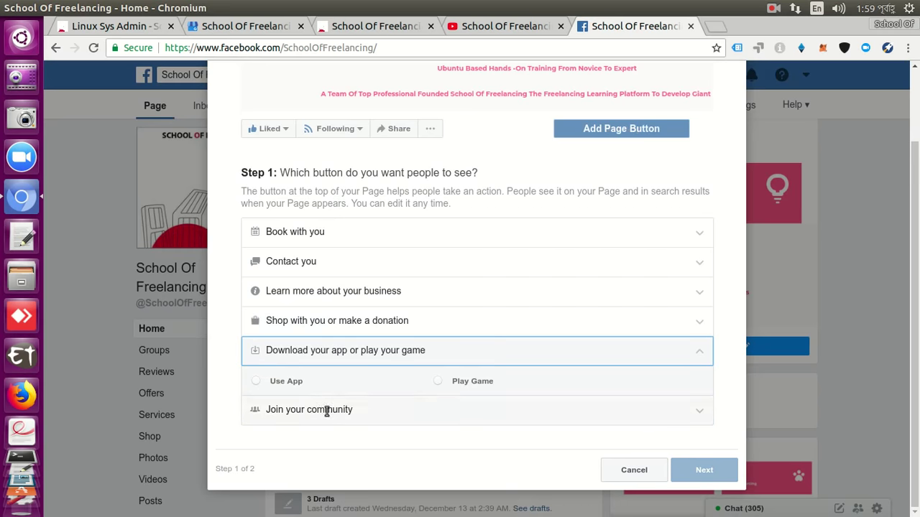
left_click(324, 410)
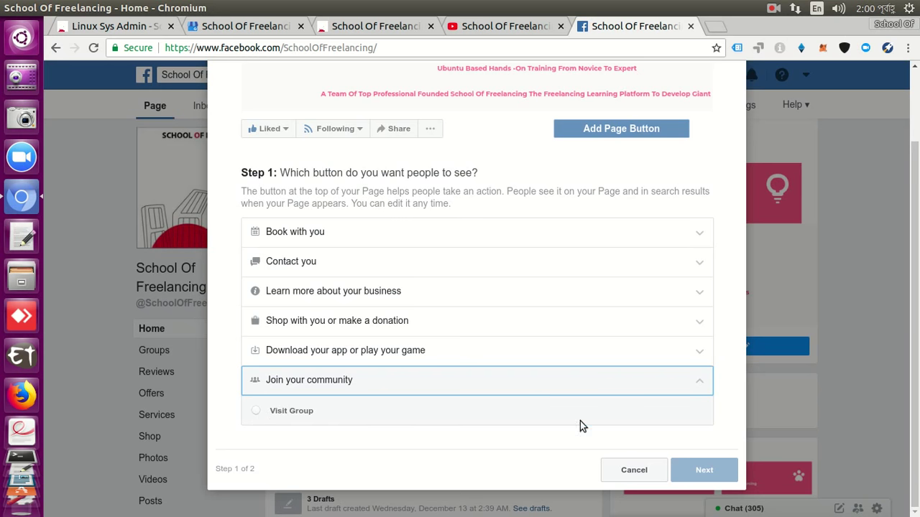
scroll(648, 417, "up", 2)
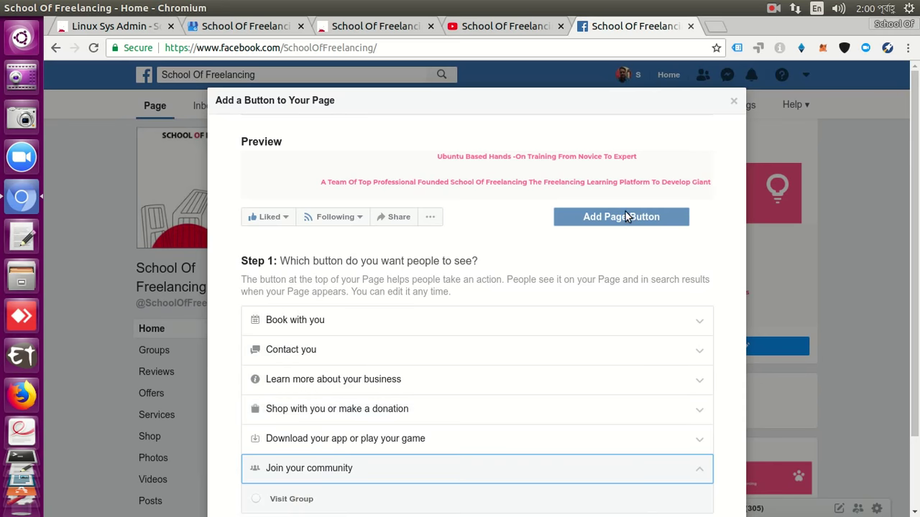
Choose Call Now under Contact you and proceed to Step 2.
left_click(493, 323)
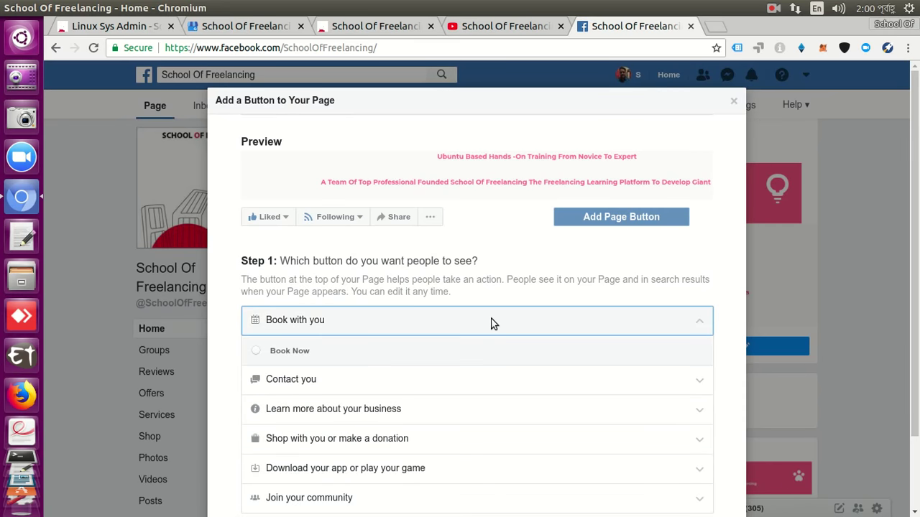
left_click(493, 378)
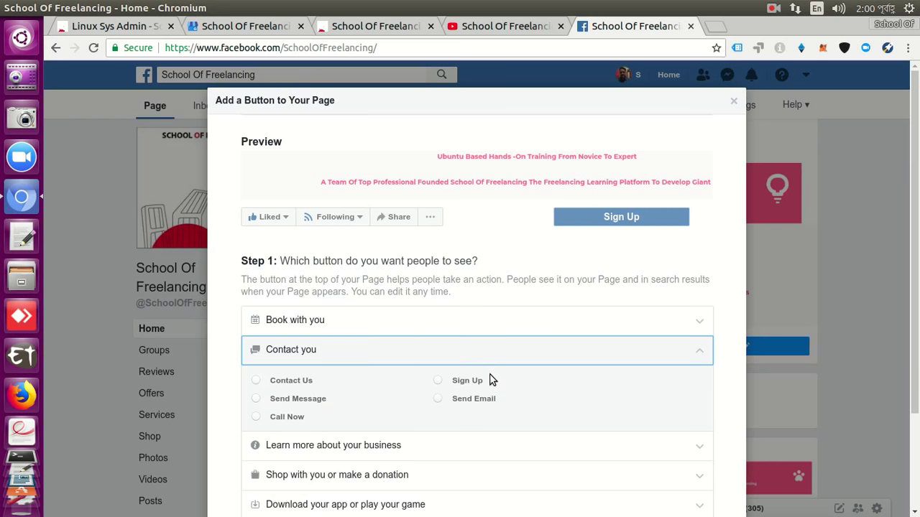
left_click(257, 418)
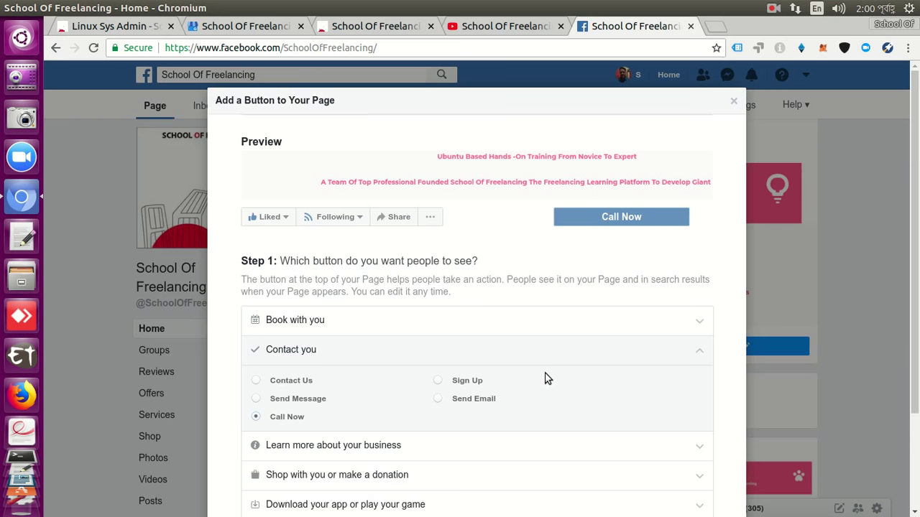
scroll(545, 378, "down", 5)
left_click(720, 473)
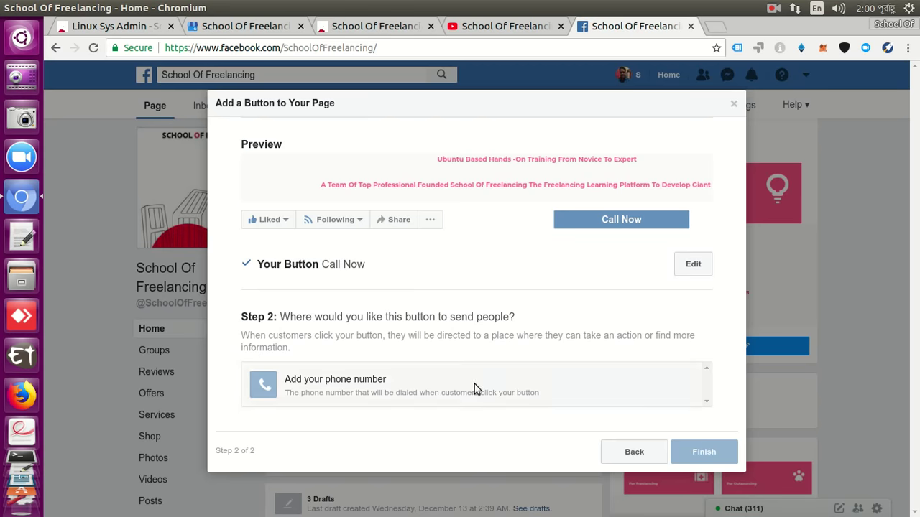
Set the Call Now phone's country code to +880 Bangladesh.
left_click(474, 387)
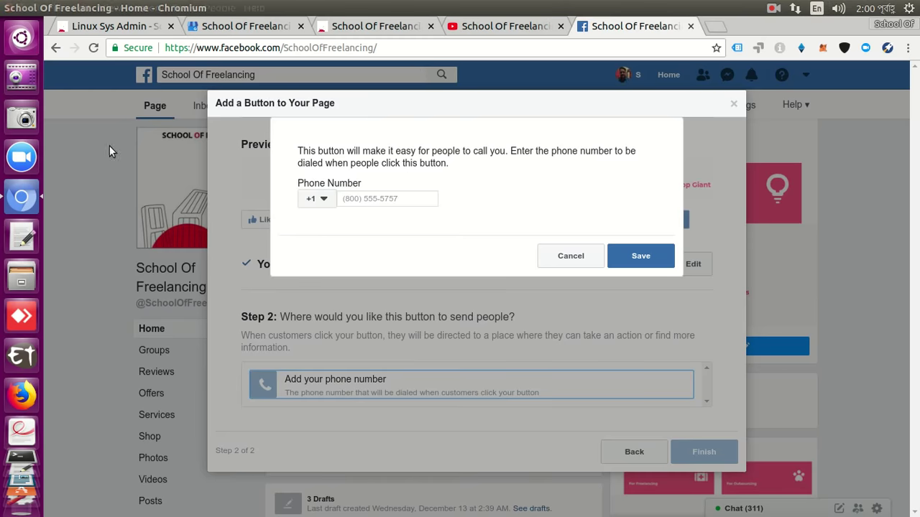
left_click(324, 202)
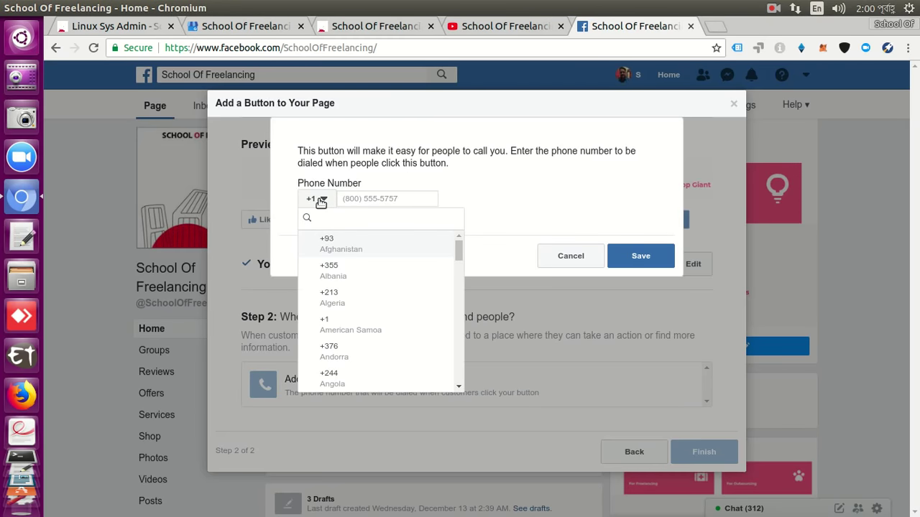
type("+88")
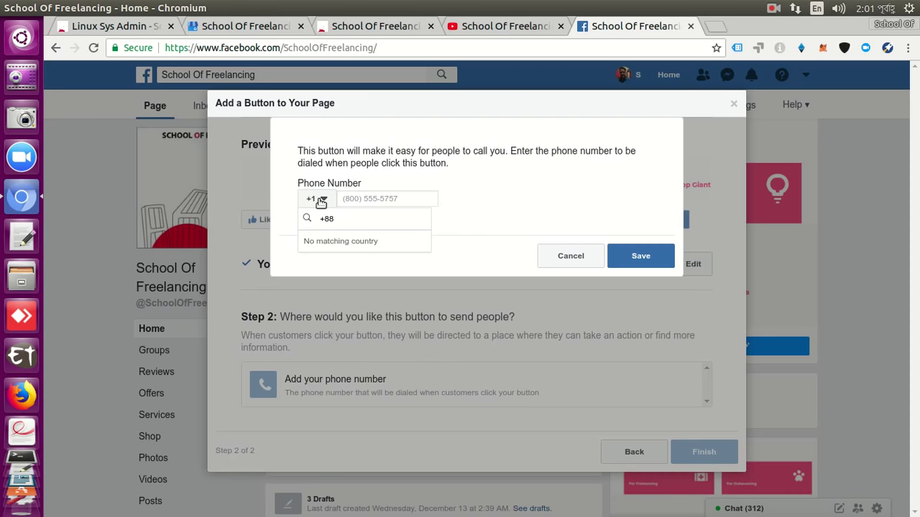
left_click(321, 201)
left_click(321, 201)
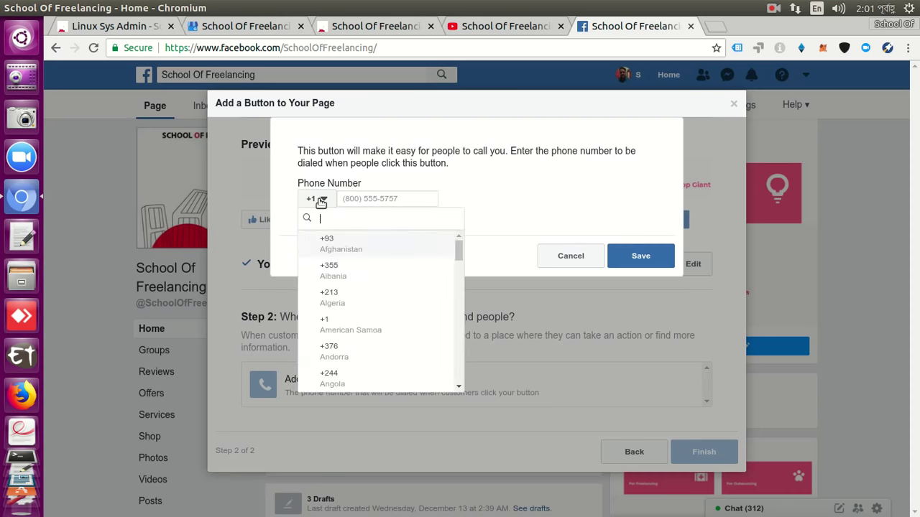
scroll(327, 248, "down", 7)
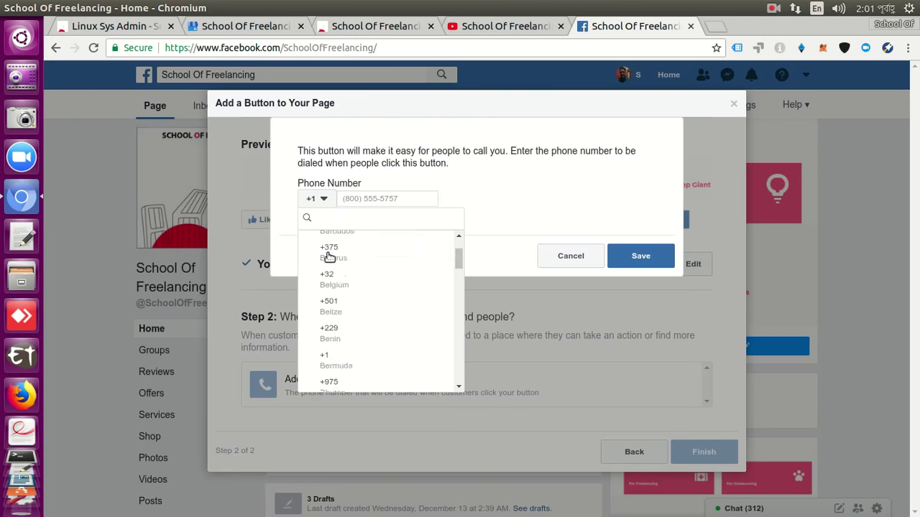
scroll(329, 257, "down", 6)
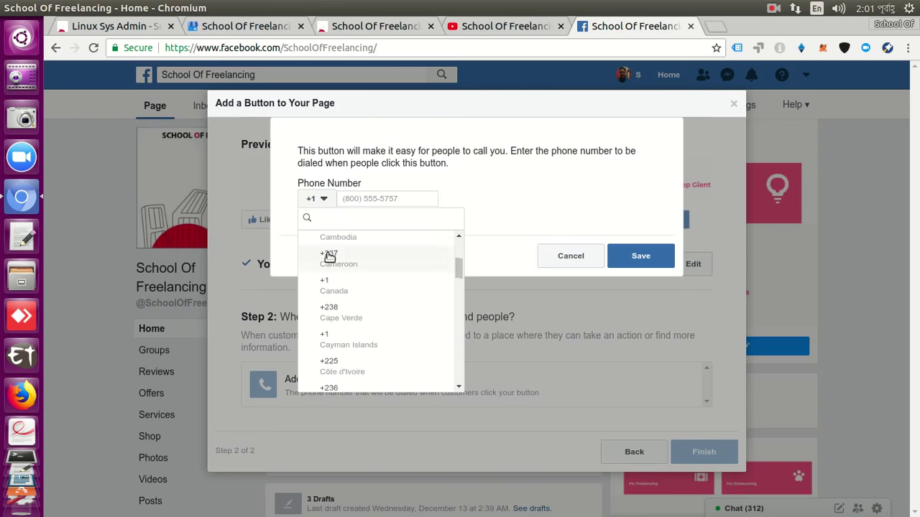
scroll(328, 257, "down", 3)
scroll(328, 257, "down", 20)
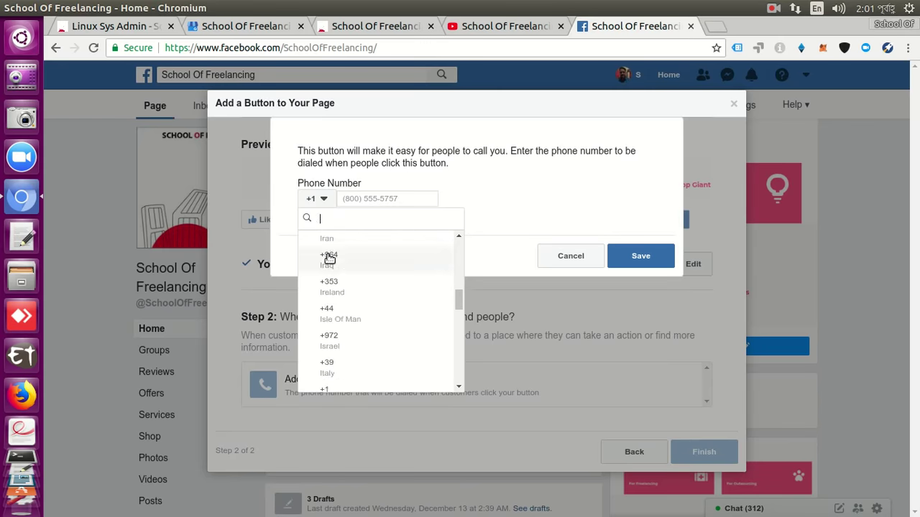
scroll(329, 258, "down", 6)
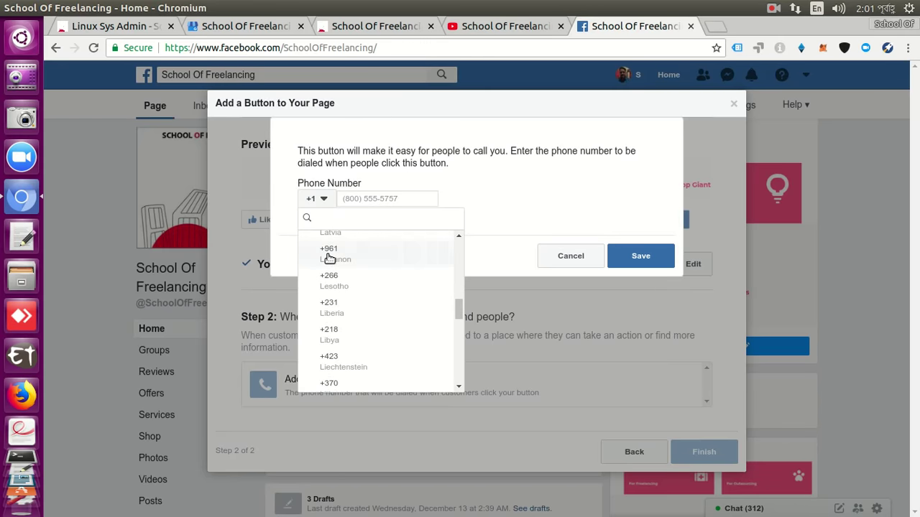
scroll(328, 257, "down", 3)
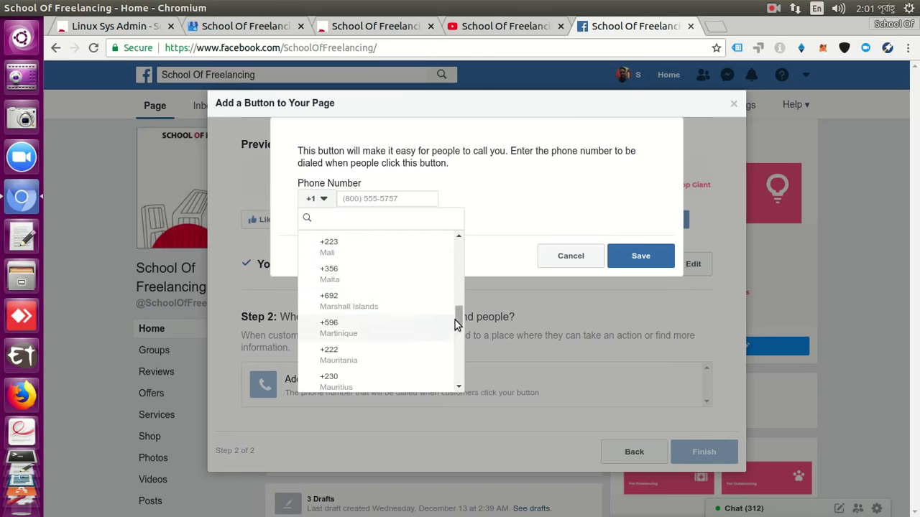
left_click_drag(458, 307, 464, 259)
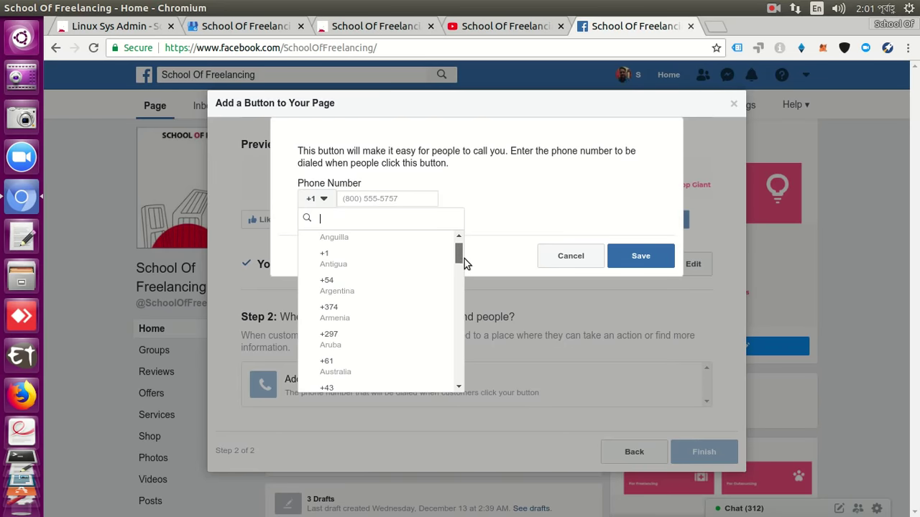
scroll(426, 293, "down", 3)
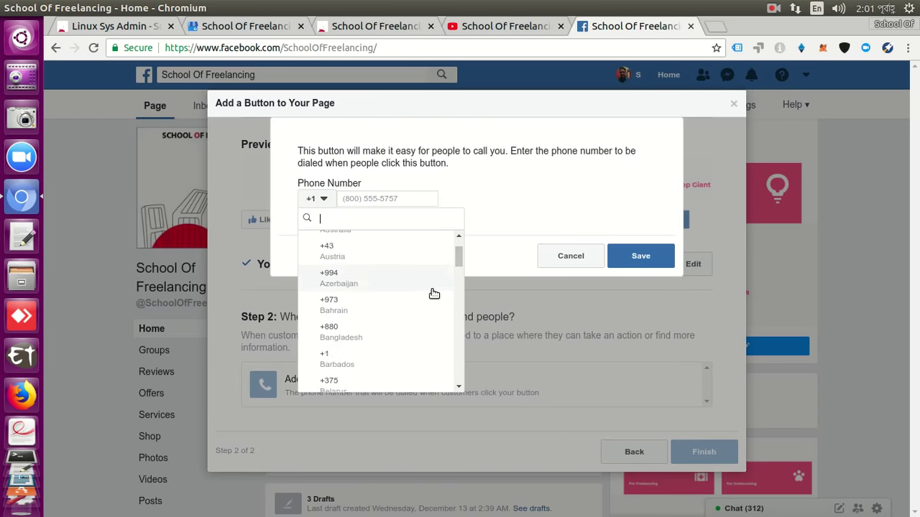
left_click(425, 294)
Enter the page's phone number, save it, and finish the Call Now setup.
left_click(414, 200)
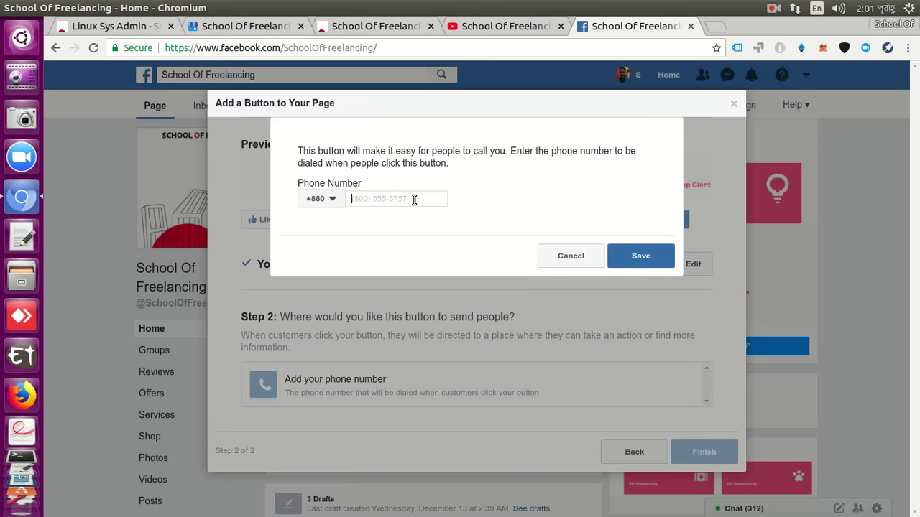
left_click(643, 263)
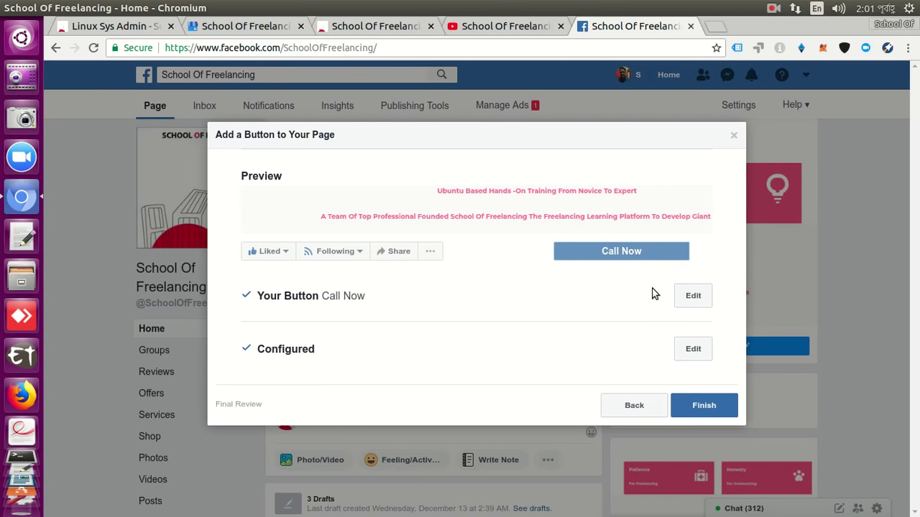
left_click(705, 407)
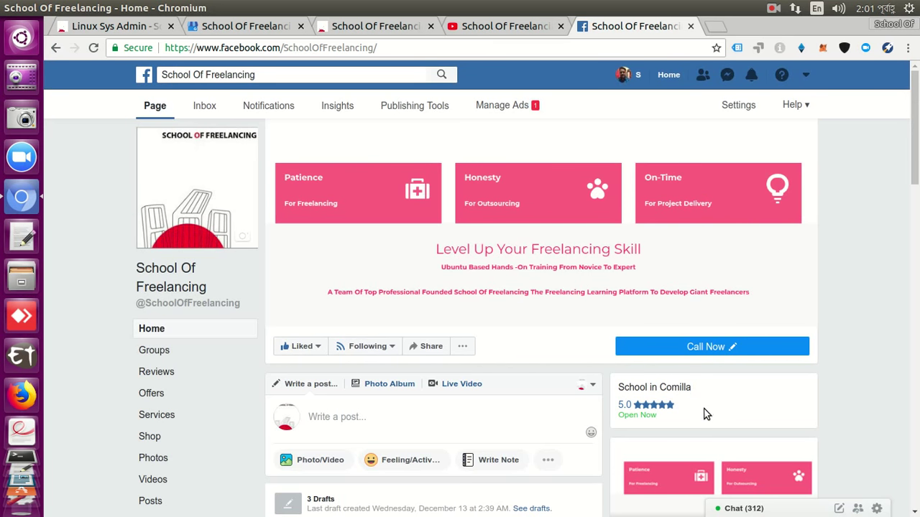
View the page as a visitor and test the Call Now and Send Message buttons.
left_click(464, 348)
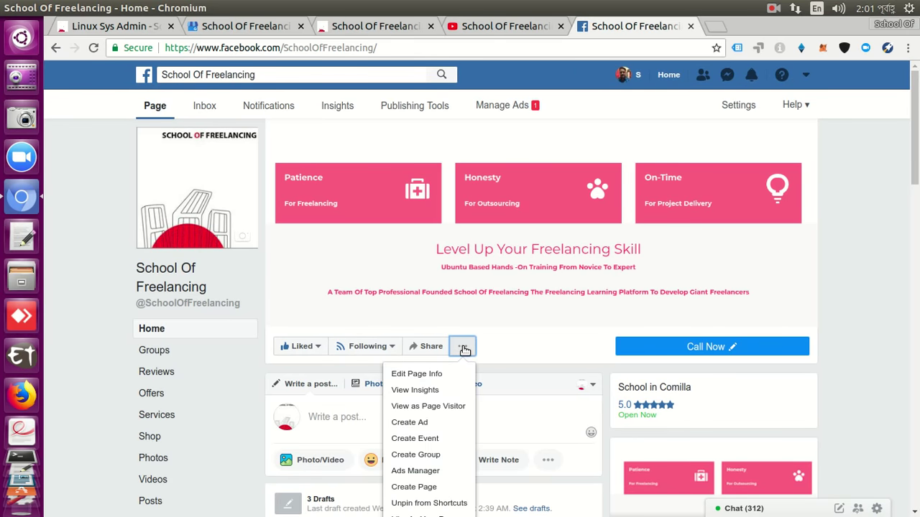
left_click(454, 406)
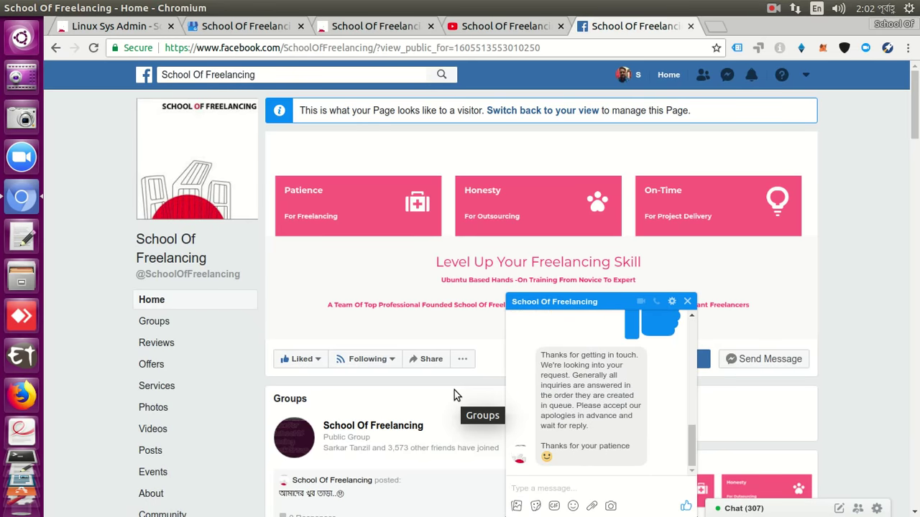
left_click(688, 303)
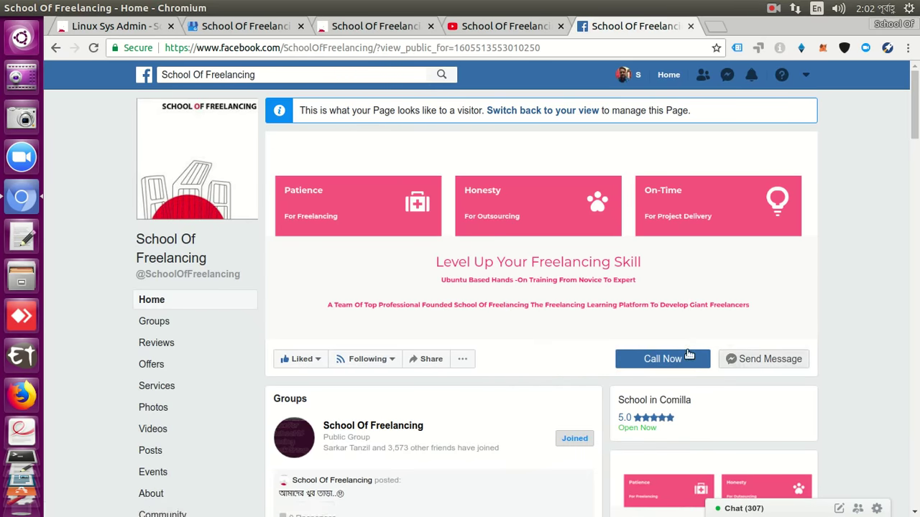
left_click(664, 362)
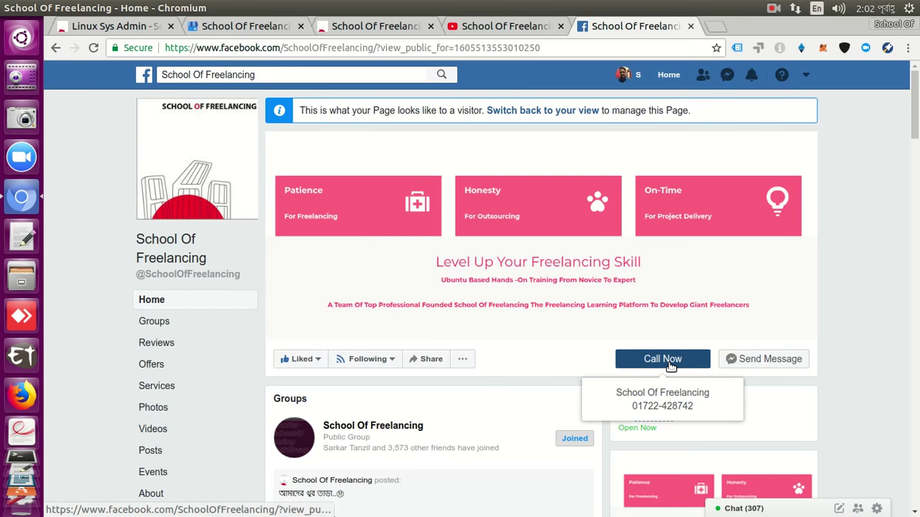
left_click(731, 358)
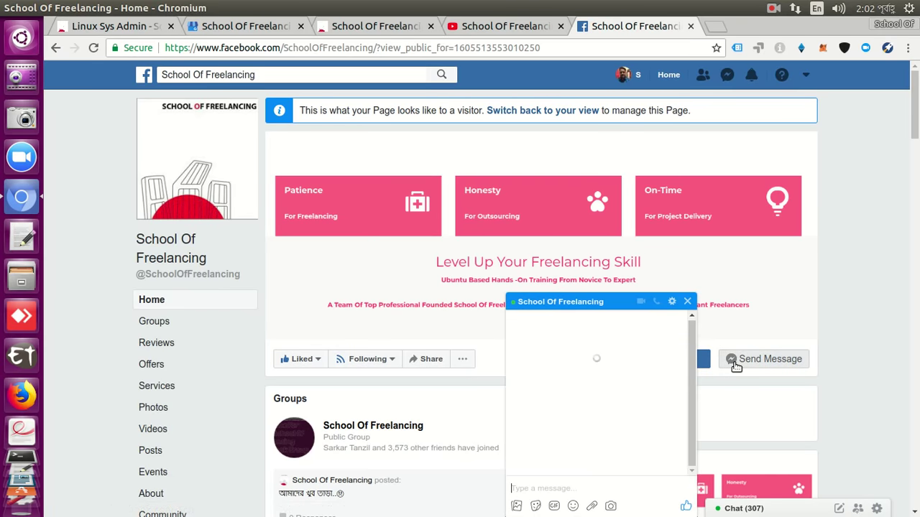
left_click(687, 301)
Return to the admin view after rechecking Call Now details, and dismiss the YouTube popup.
left_click(570, 112)
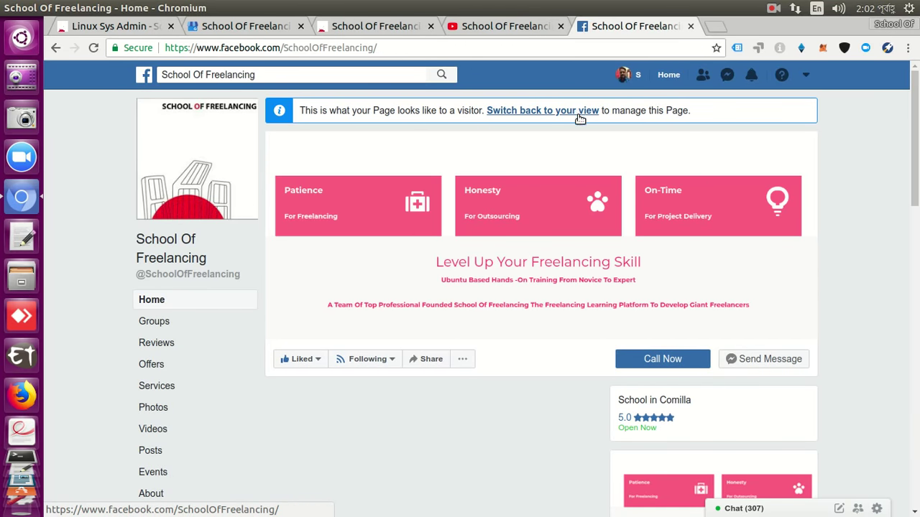
left_click(679, 360)
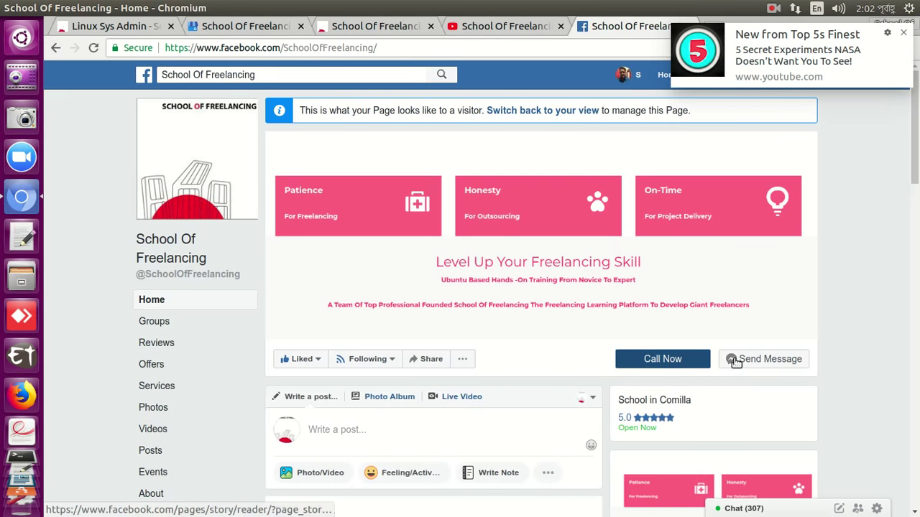
left_click(699, 362)
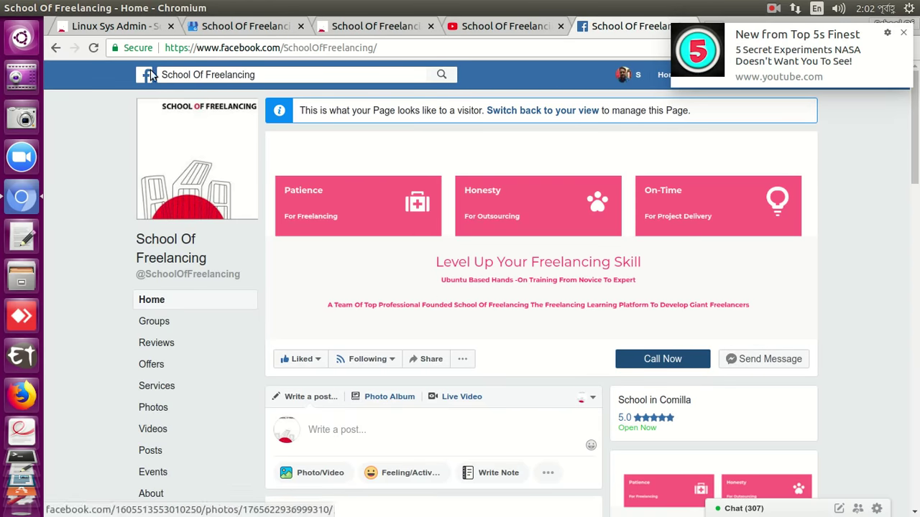
left_click(56, 48)
left_click(56, 48)
left_click(56, 48)
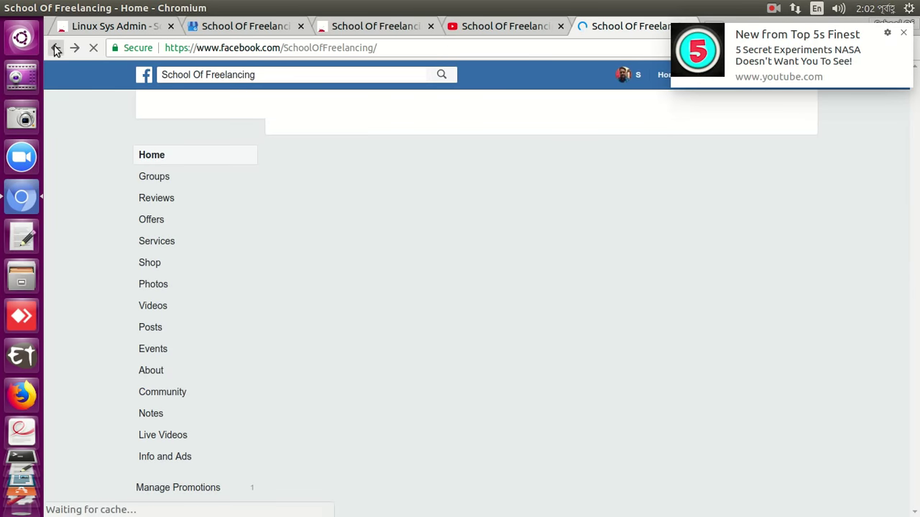
left_click(902, 32)
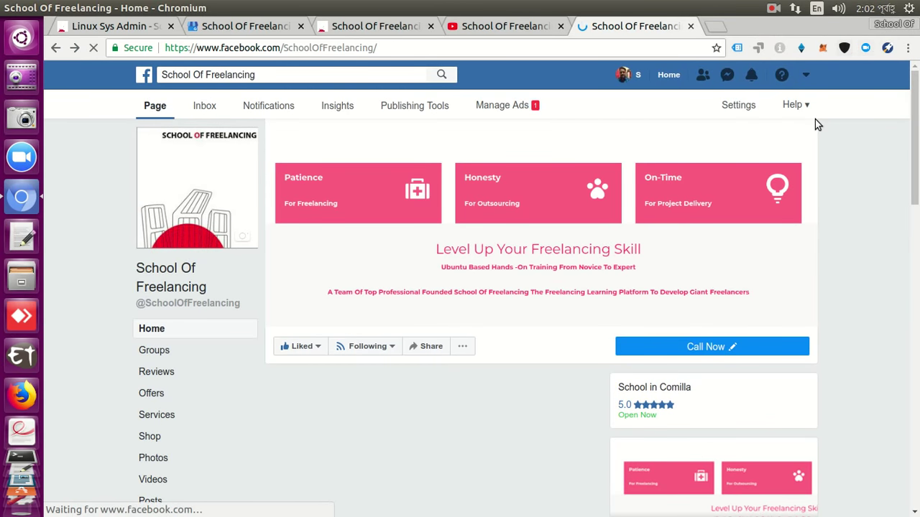
Change the page button to Send Email and open its email address prompt, then visit the website tab.
left_click(731, 347)
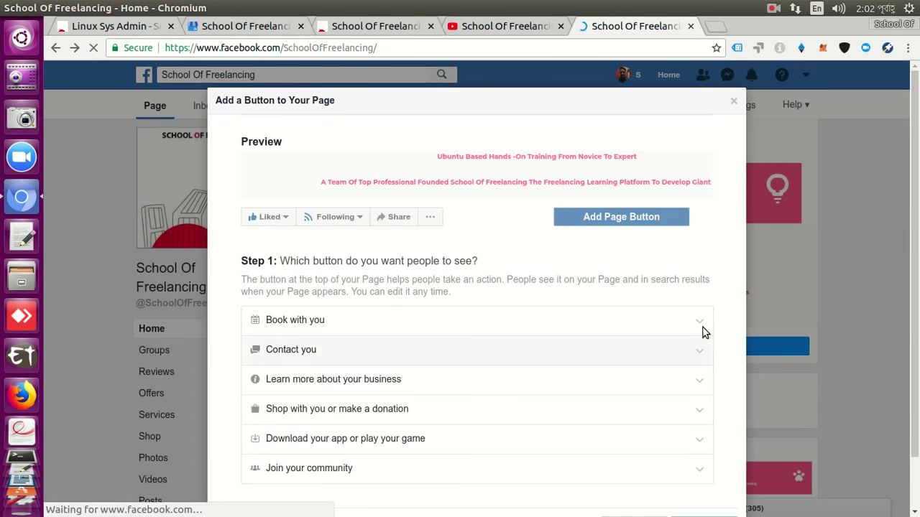
left_click(282, 356)
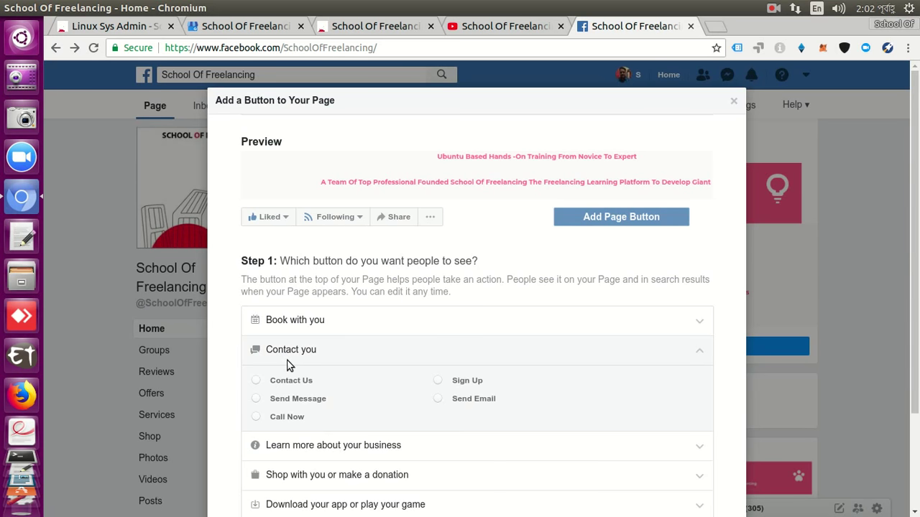
left_click(440, 407)
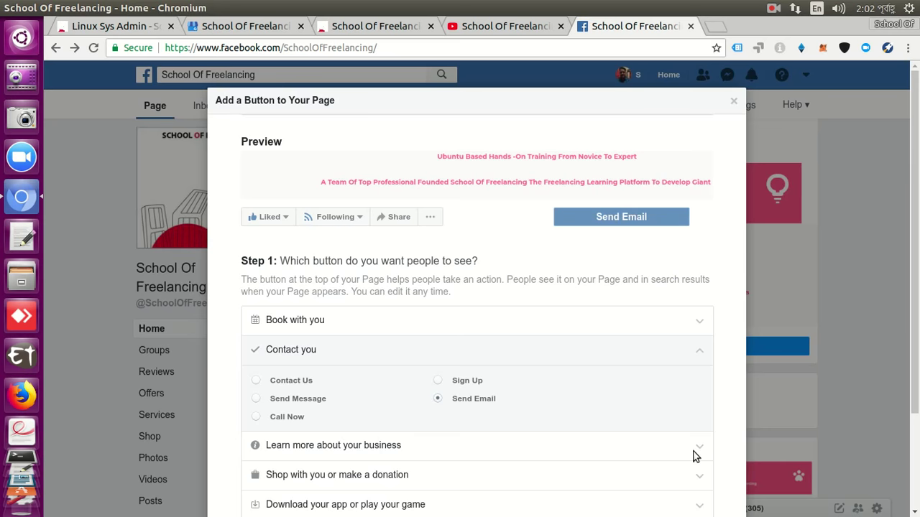
scroll(681, 439, "down", 3)
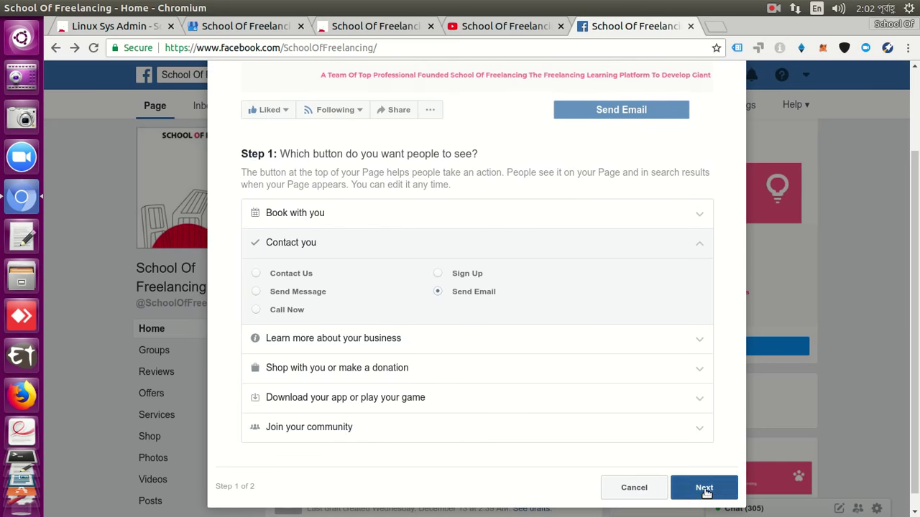
left_click(704, 488)
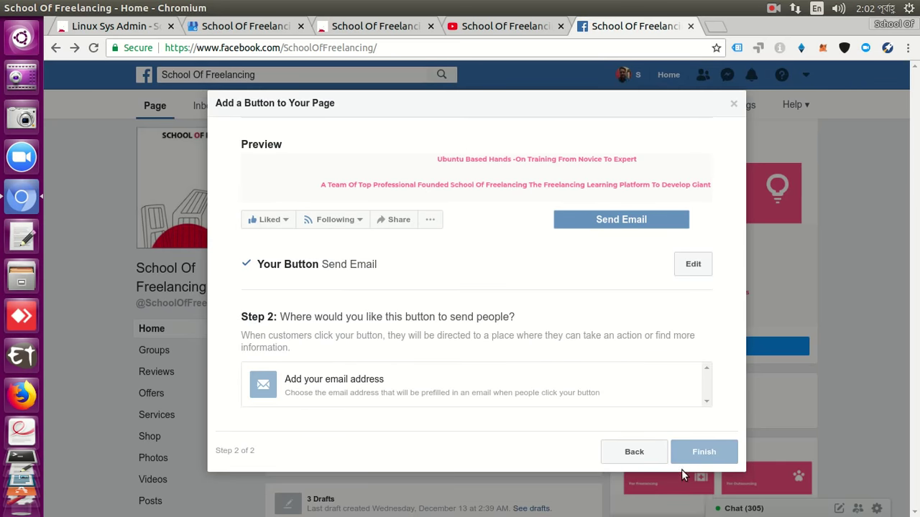
left_click(609, 387)
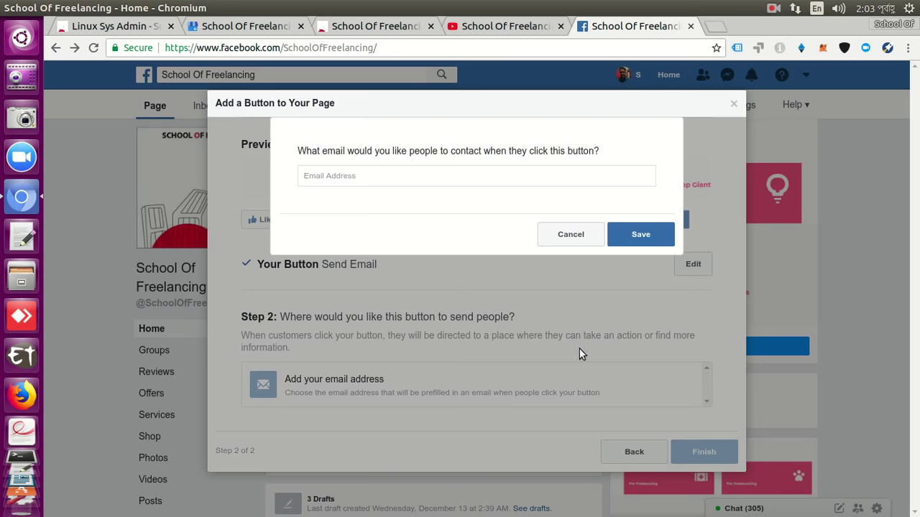
left_click(388, 25)
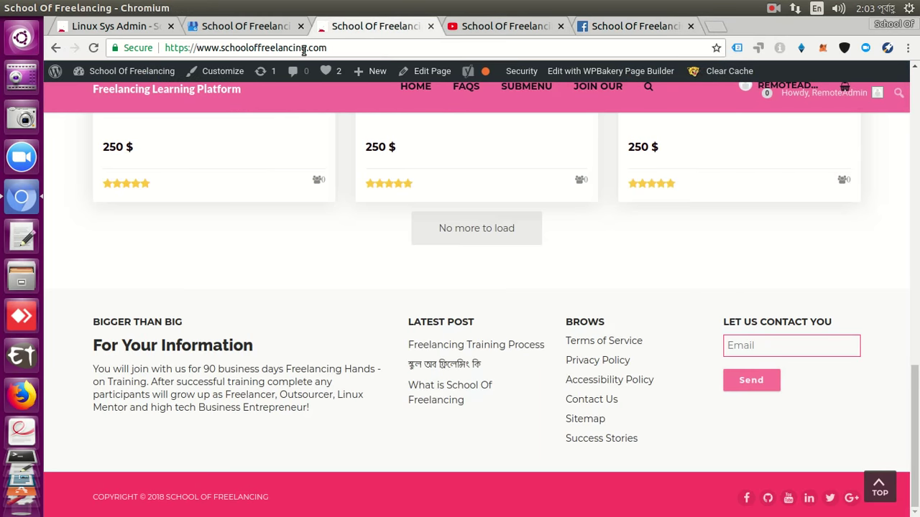
Save a contact email built from the site name cut from the address bar plus a Gmail domain.
left_click_drag(306, 47, 224, 47)
key("ctrl+c")
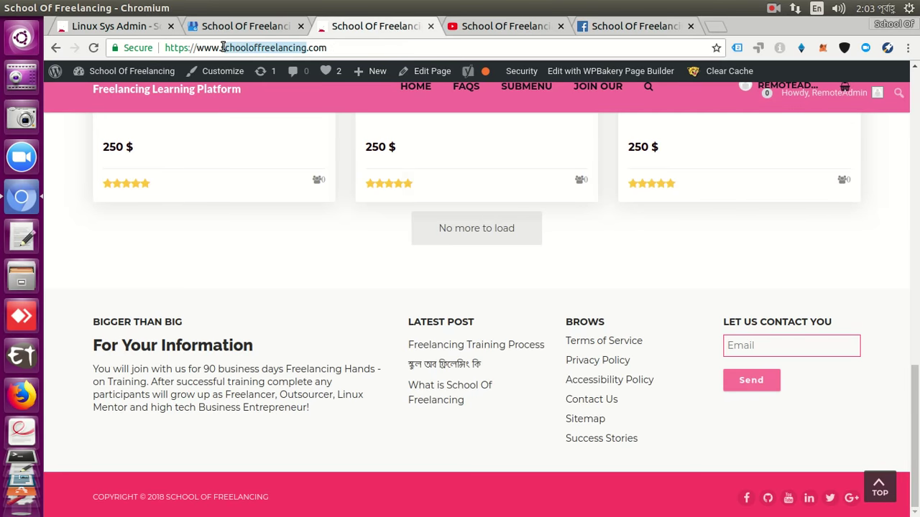
right_click(225, 48)
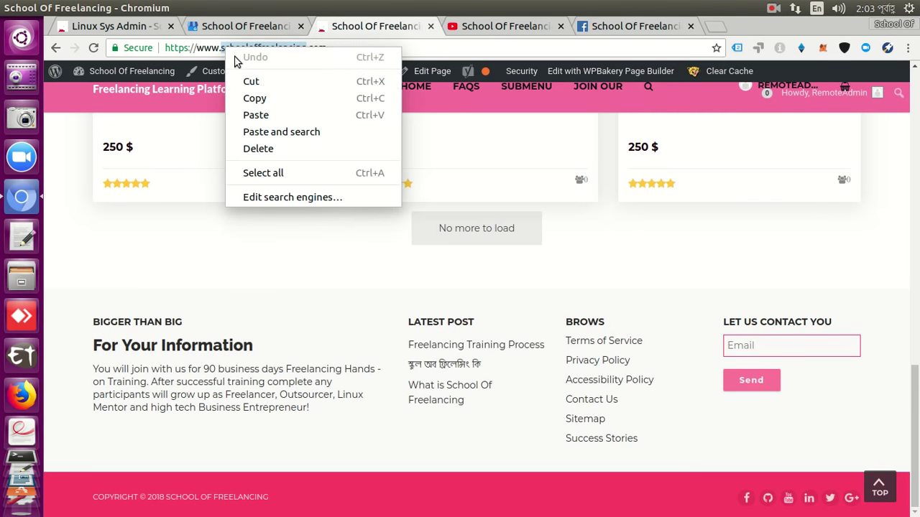
left_click(262, 83)
left_click(578, 28)
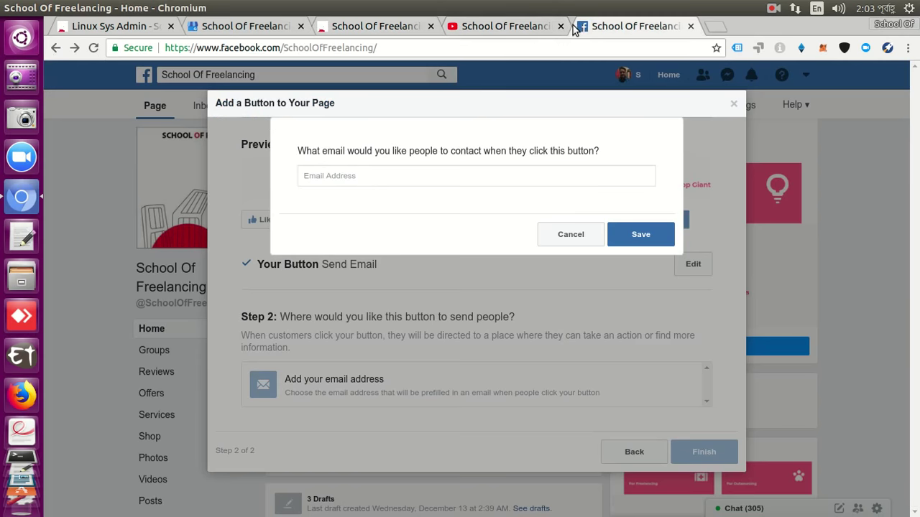
left_click(435, 176)
key("ctrl+v")
type("@gmail.c")
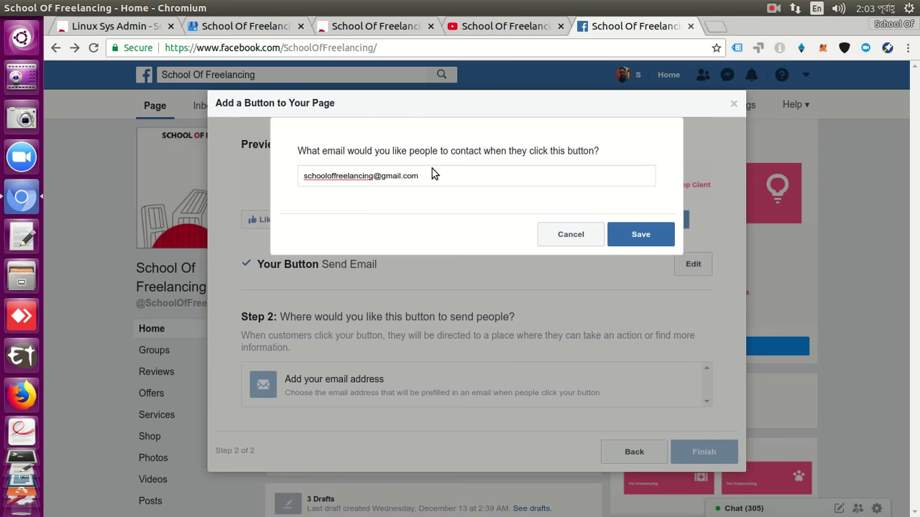
left_click(660, 234)
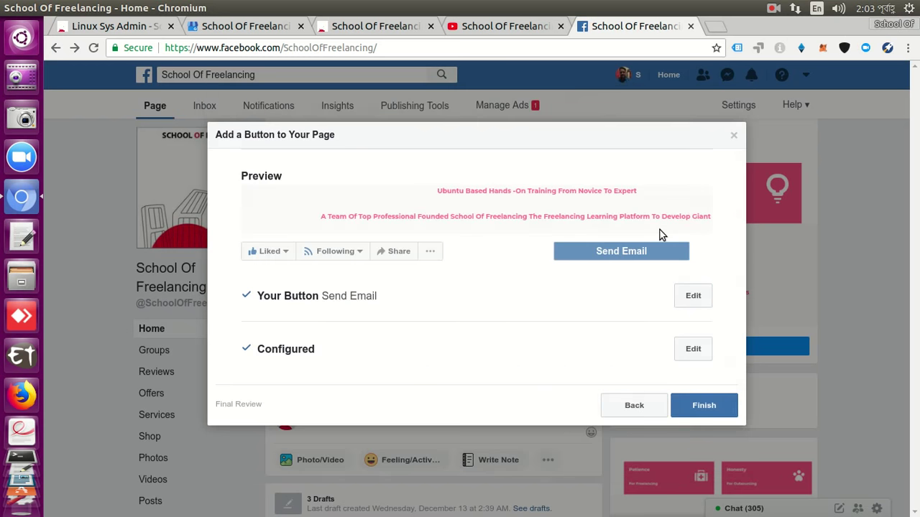
Finish the Send Email button and test it from the page visitor view.
left_click(709, 405)
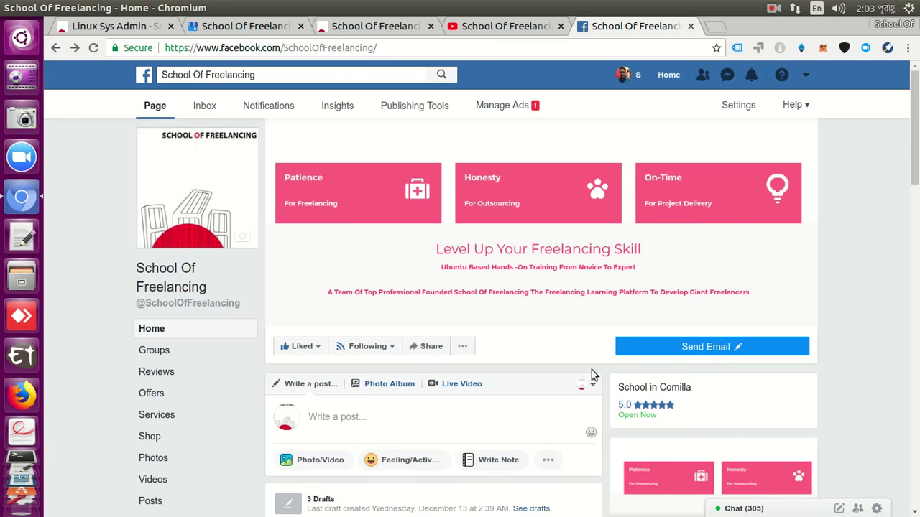
left_click(462, 348)
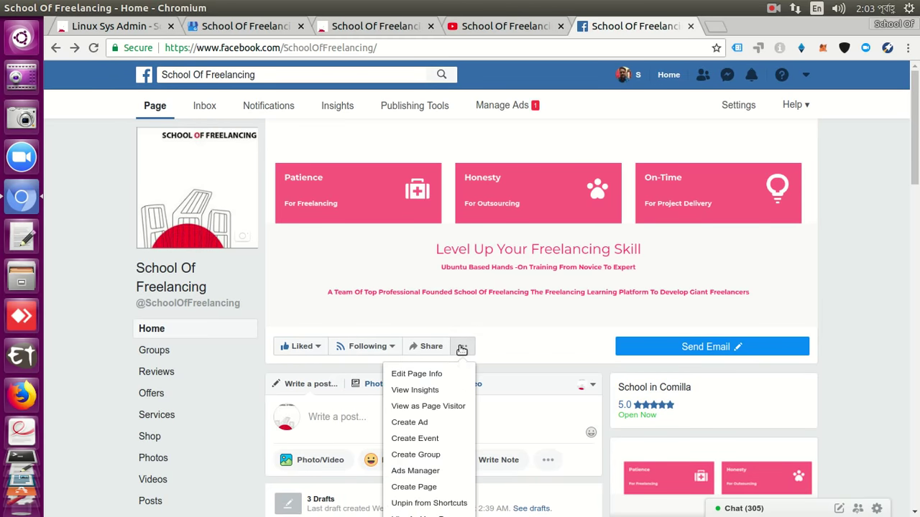
left_click(455, 406)
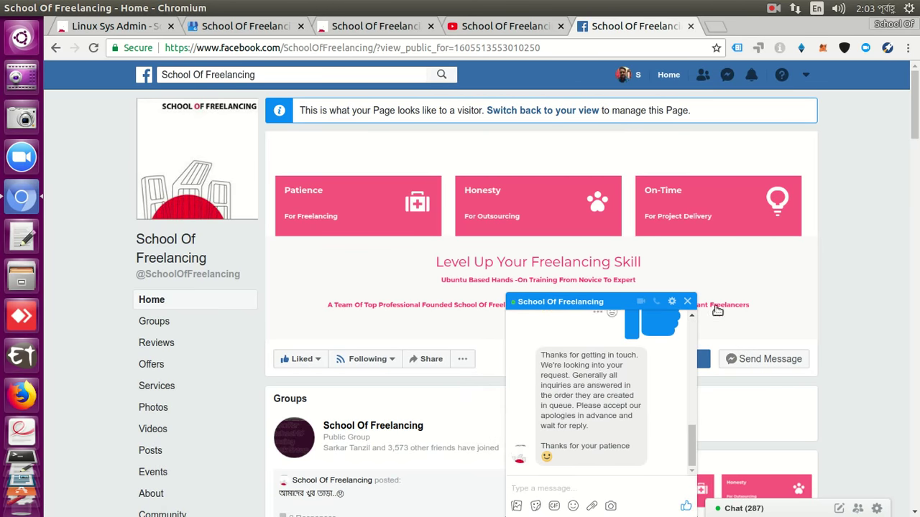
left_click(687, 301)
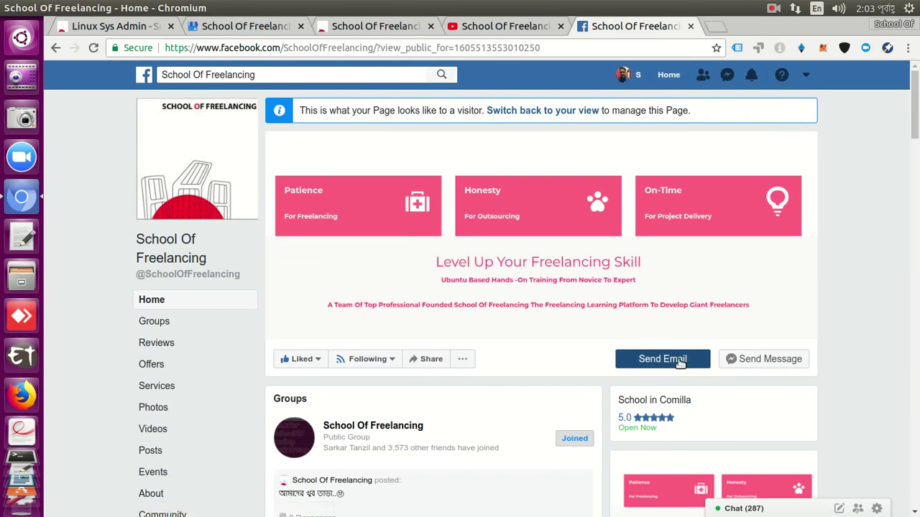
left_click(679, 361)
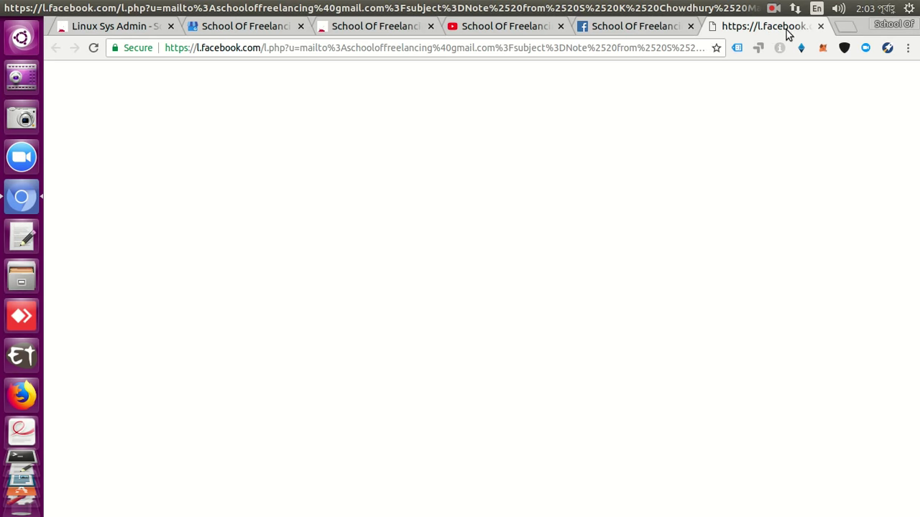
left_click(820, 26)
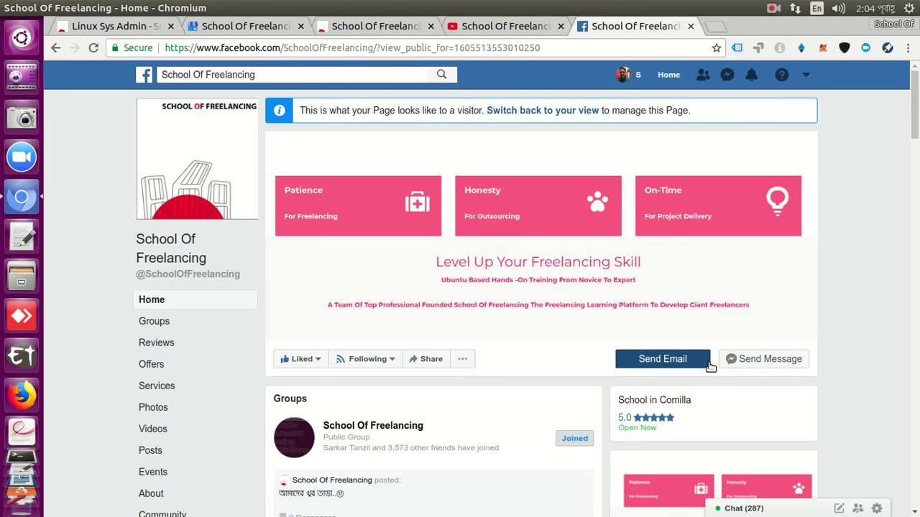
Open the page at its main address and go back to the admin view.
left_click(173, 259)
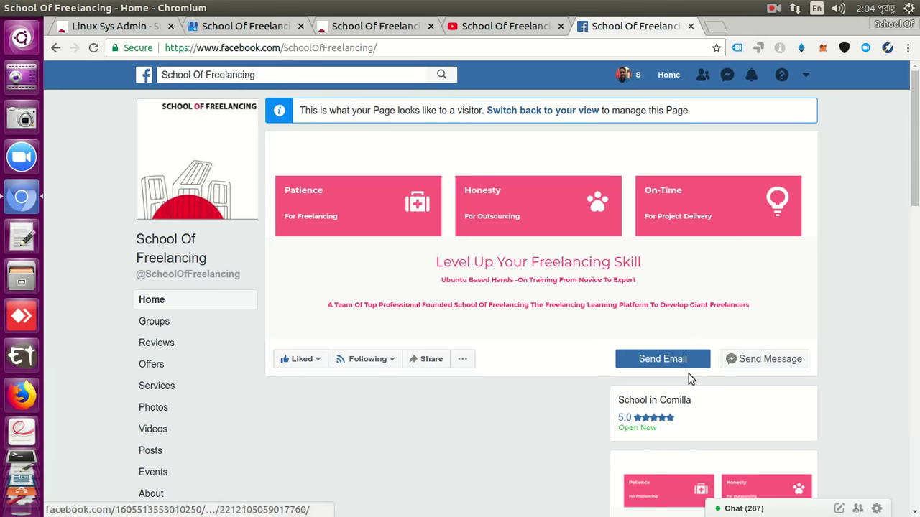
scroll(689, 359, "down", 2)
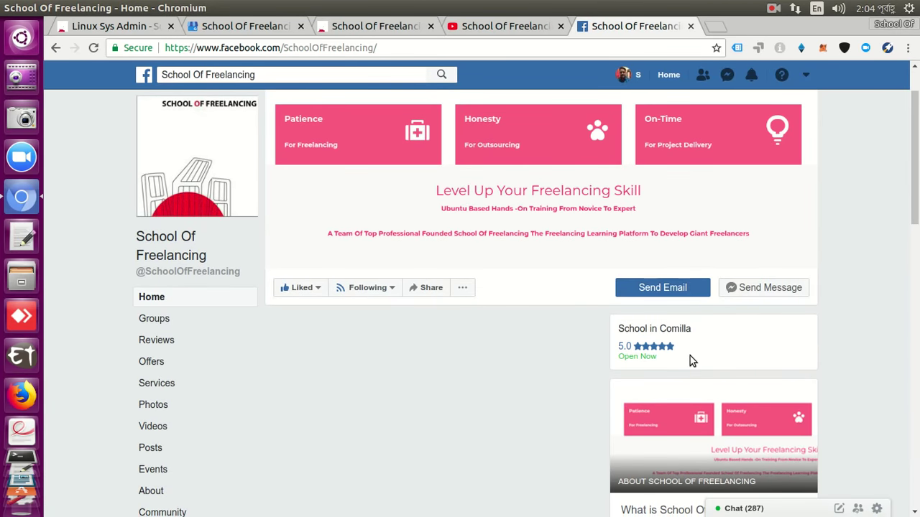
scroll(686, 359, "up", 2)
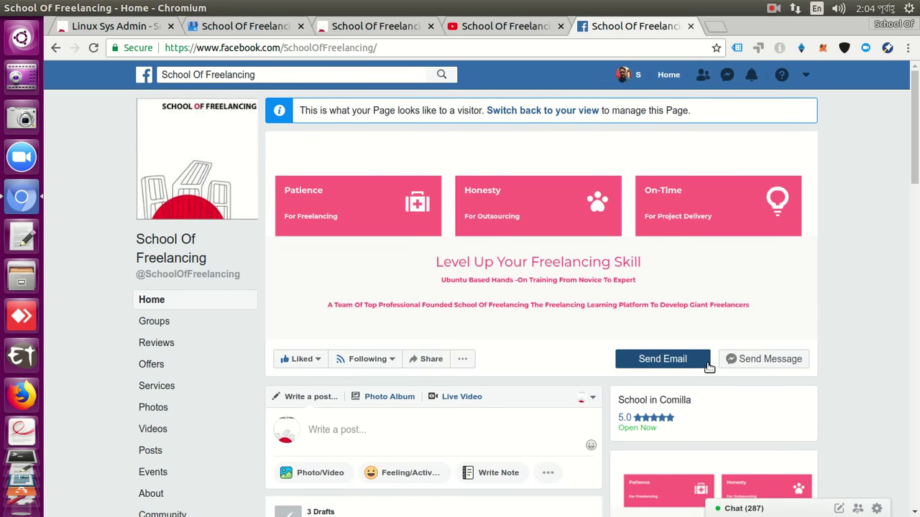
left_click(57, 47)
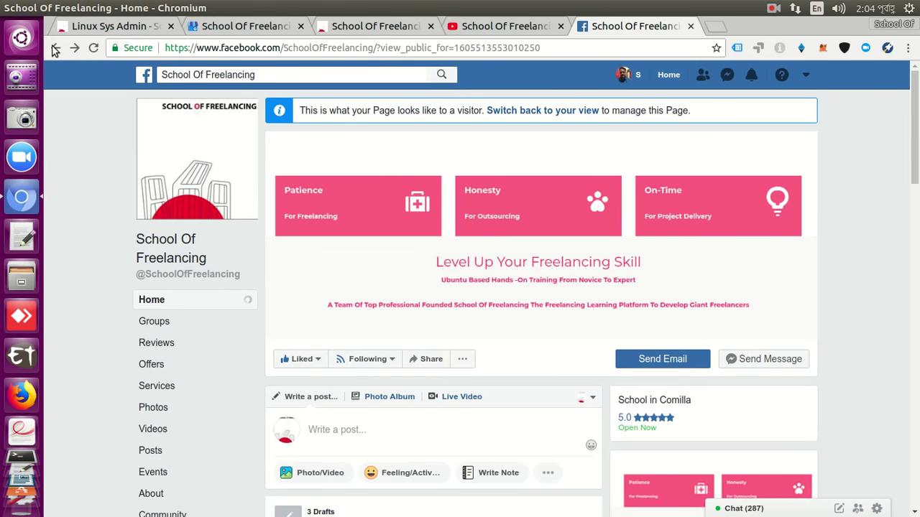
left_click(56, 49)
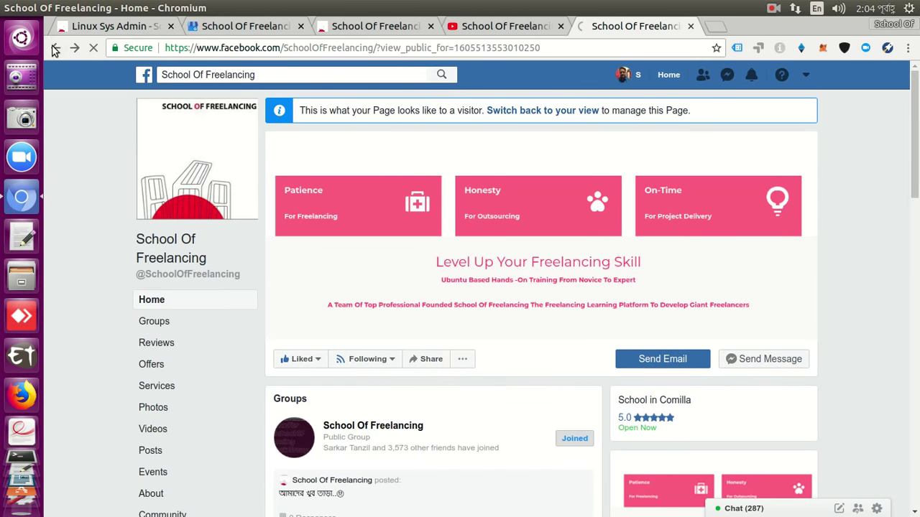
left_click(55, 48)
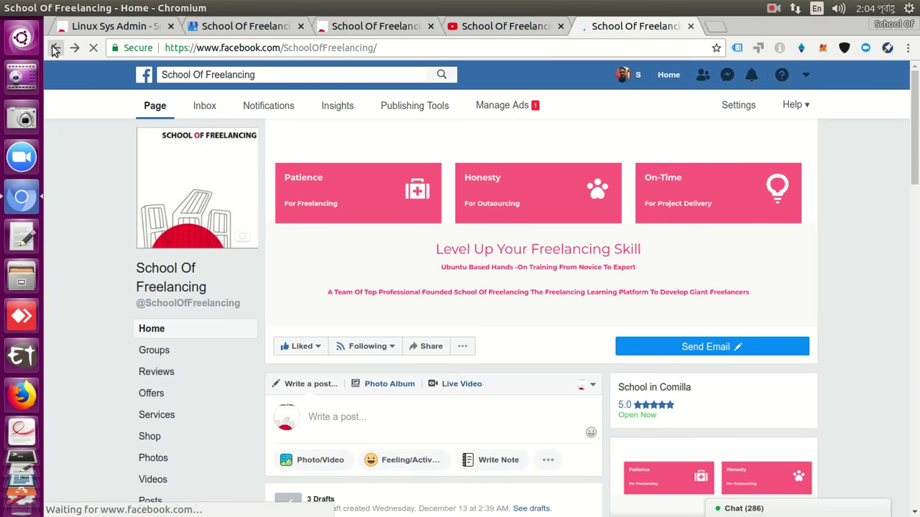
Choose Sign Up as the Facebook page's button from the contact options.
mouse_move(734, 349)
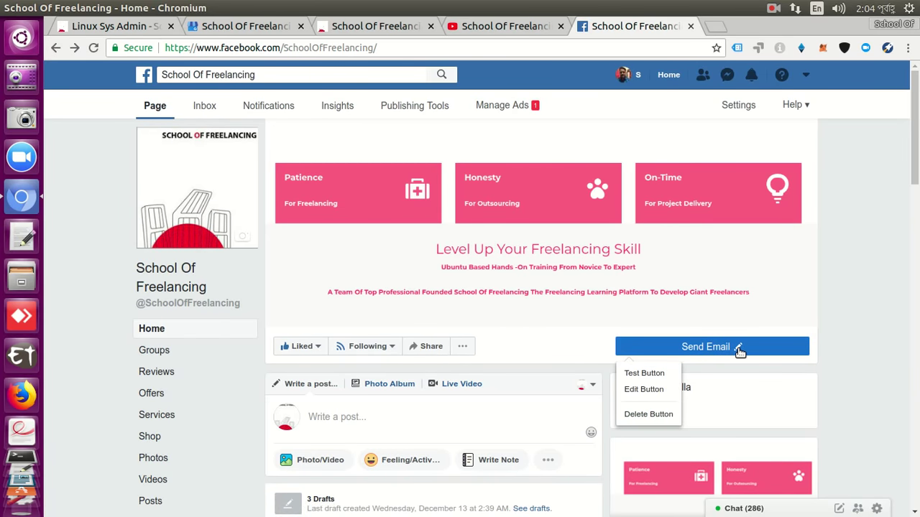
left_click(739, 351)
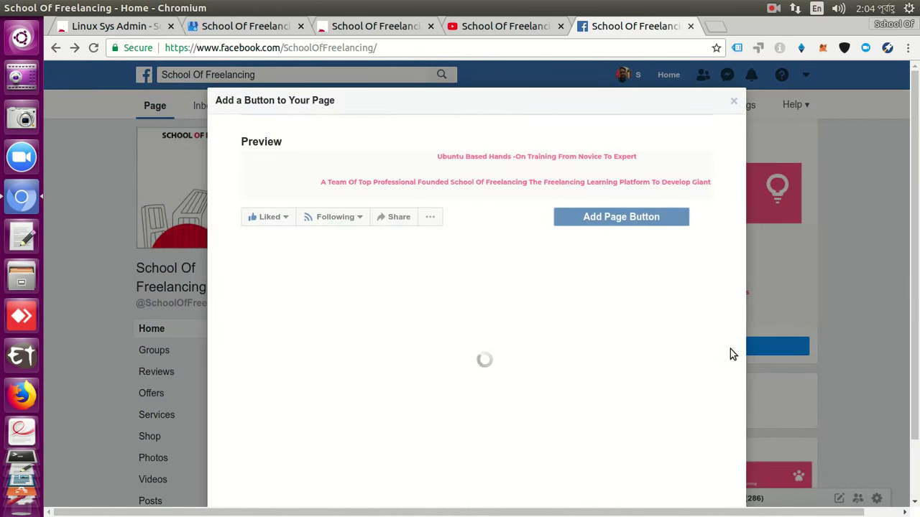
left_click(334, 349)
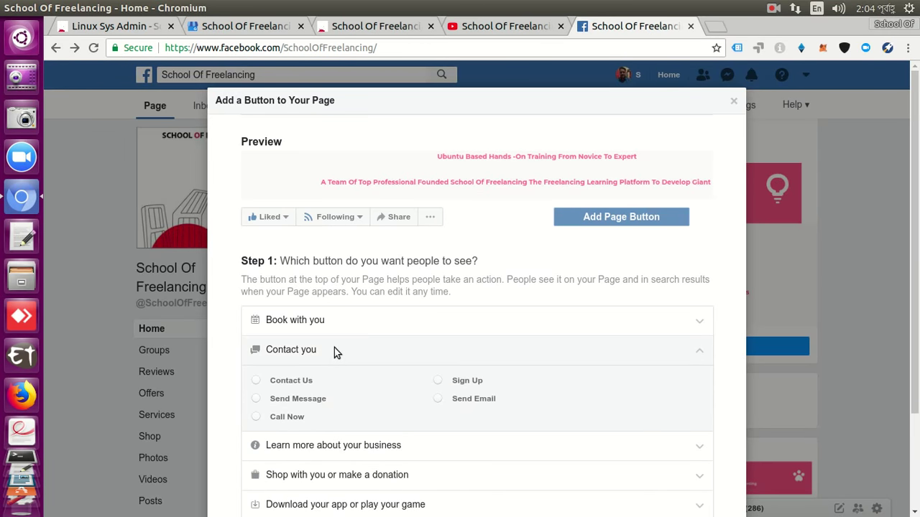
left_click(440, 382)
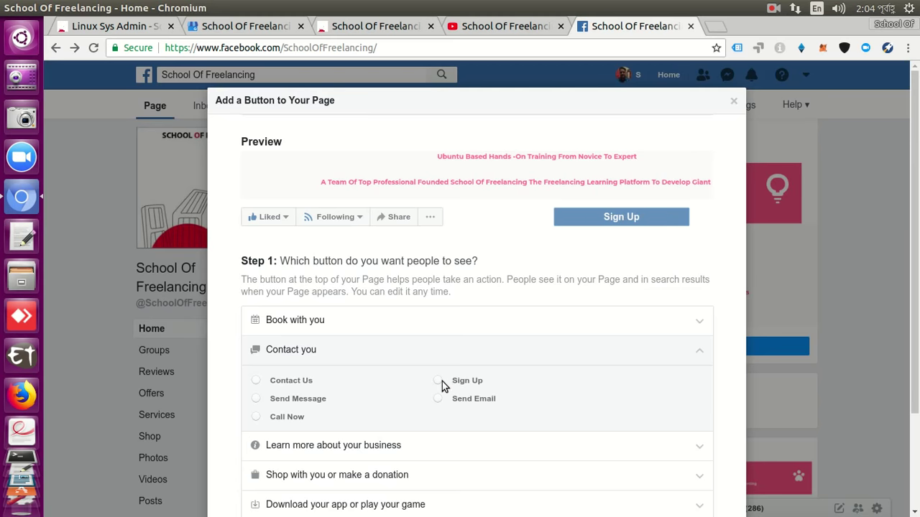
left_click(438, 383)
scroll(574, 347, "down", 3)
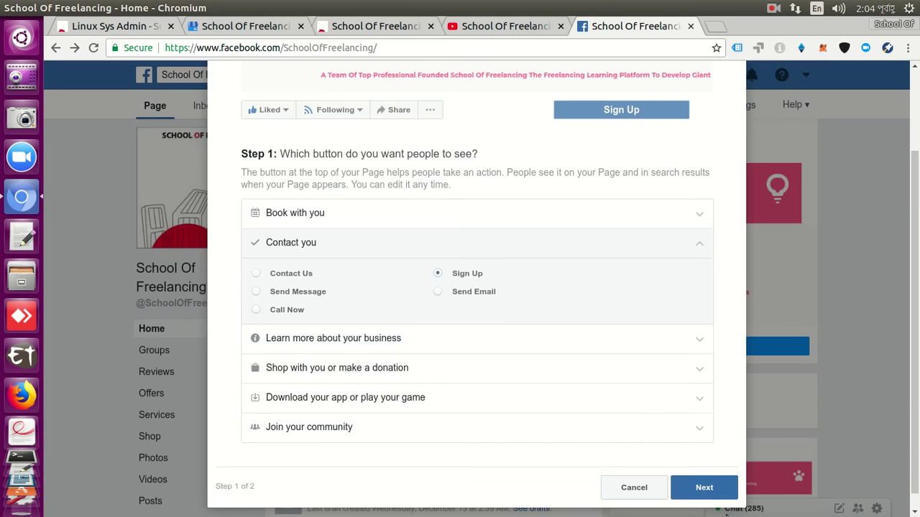
left_click(711, 496)
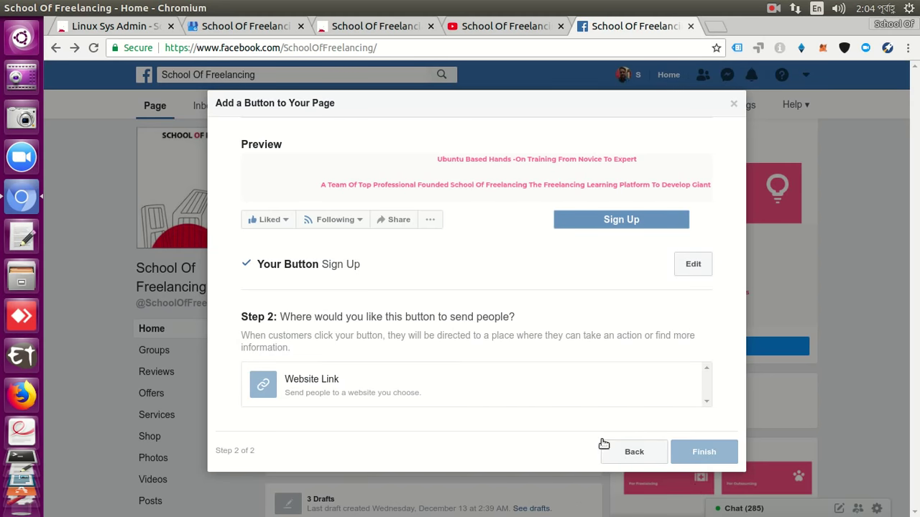
Link the Sign Up button to the launchpad.net/~schooloffreelancing team page and save the link.
left_click(604, 401)
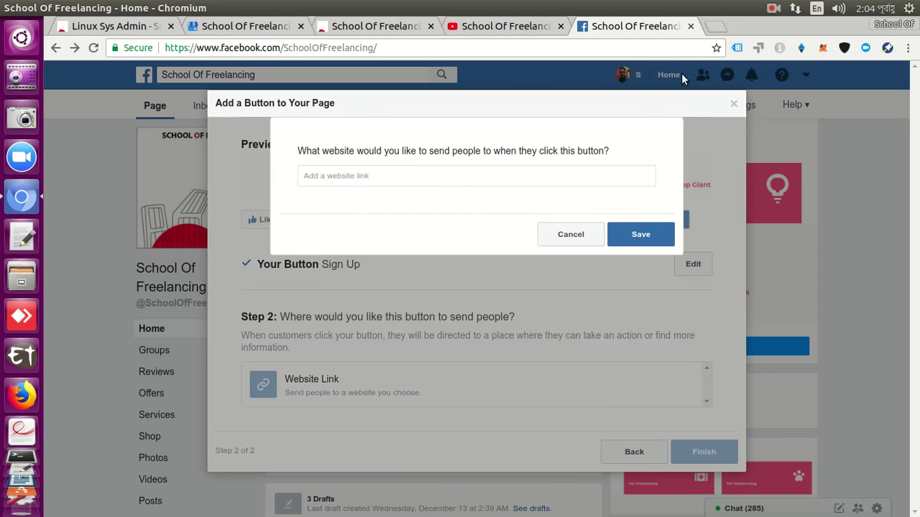
left_click(712, 28)
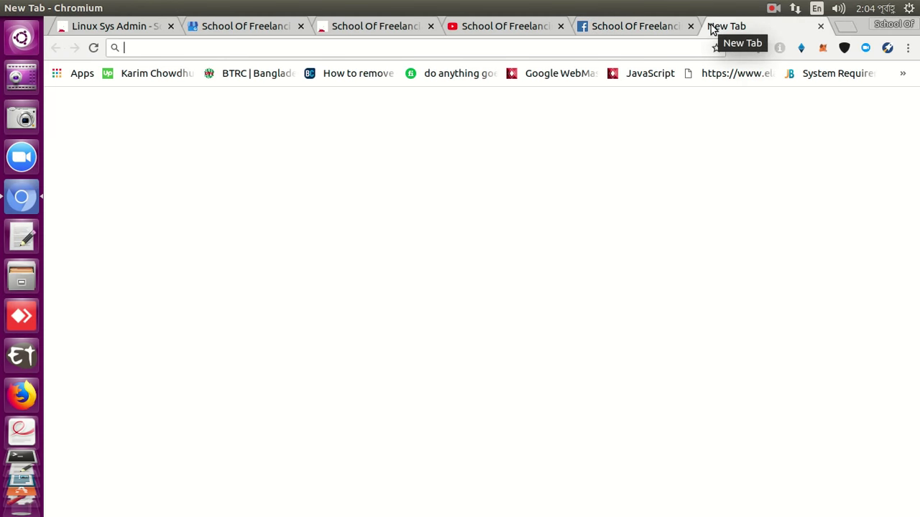
type("lau")
key("Down")
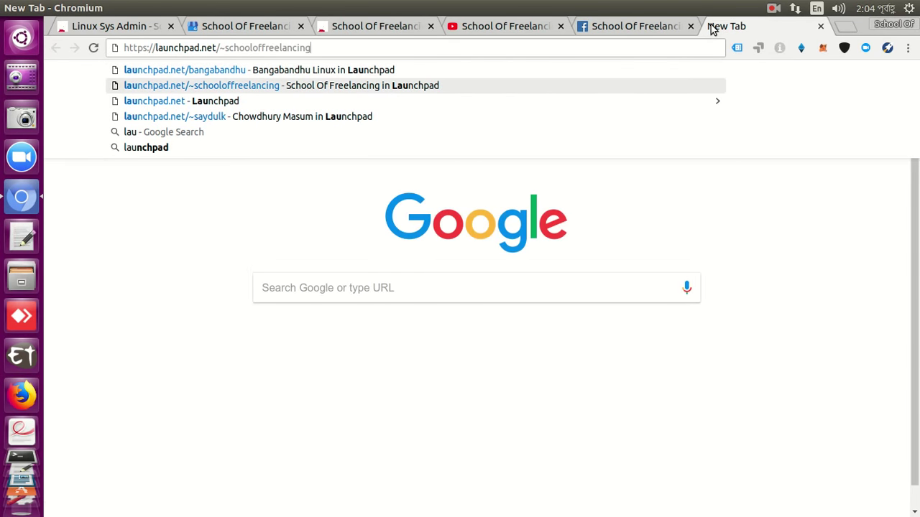
key("Return")
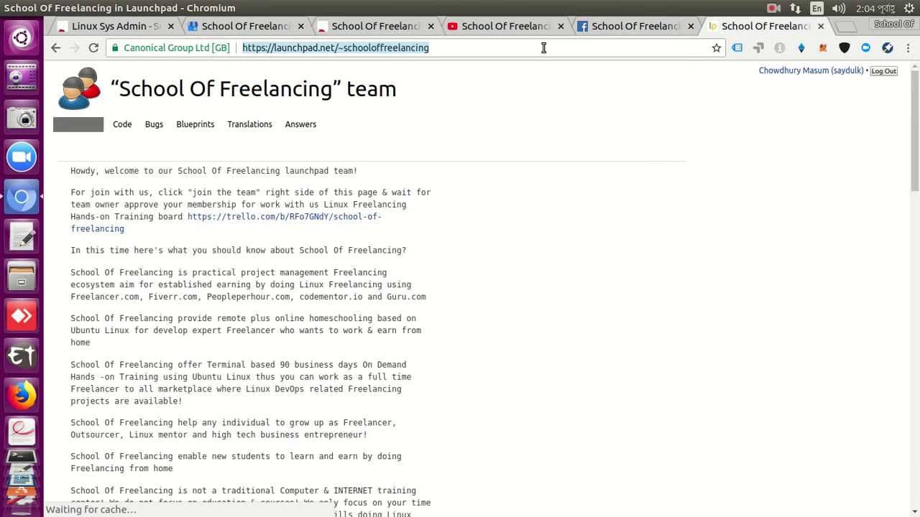
left_click(544, 48)
key("BackSpace")
left_click(607, 27)
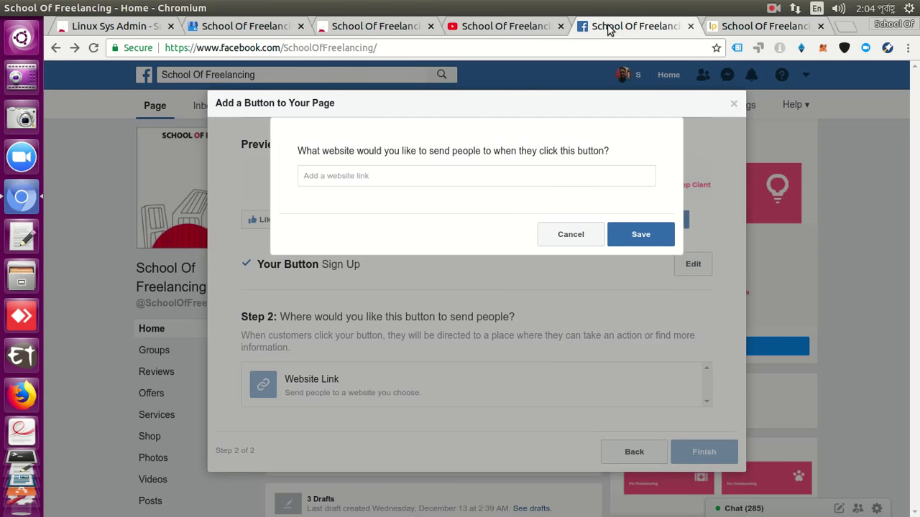
left_click(470, 178)
type("https://launchpad.net/~schooloffreelancing")
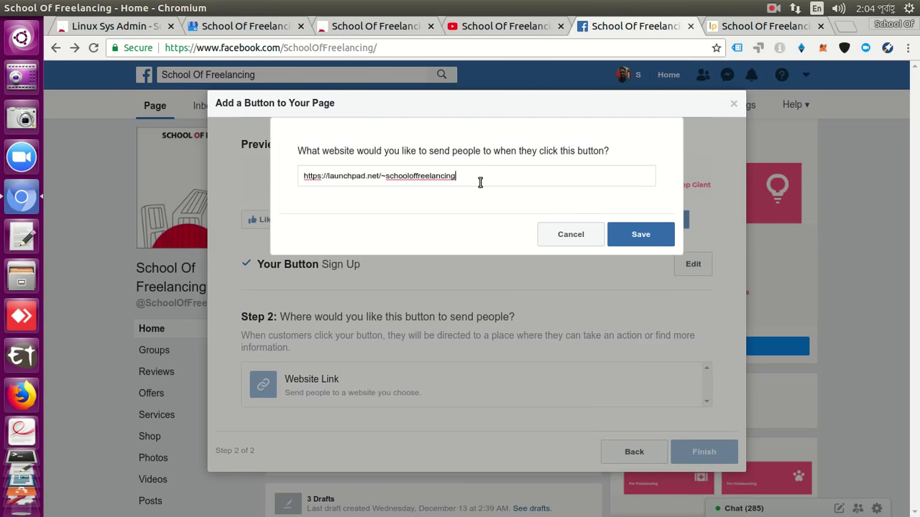
left_click(634, 234)
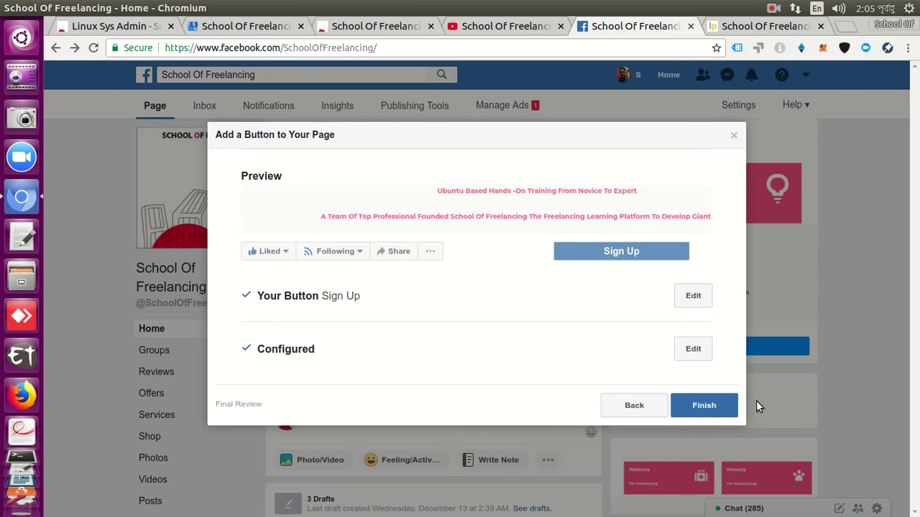
Finish adding the Sign Up button and view the page as a visitor.
left_click(714, 406)
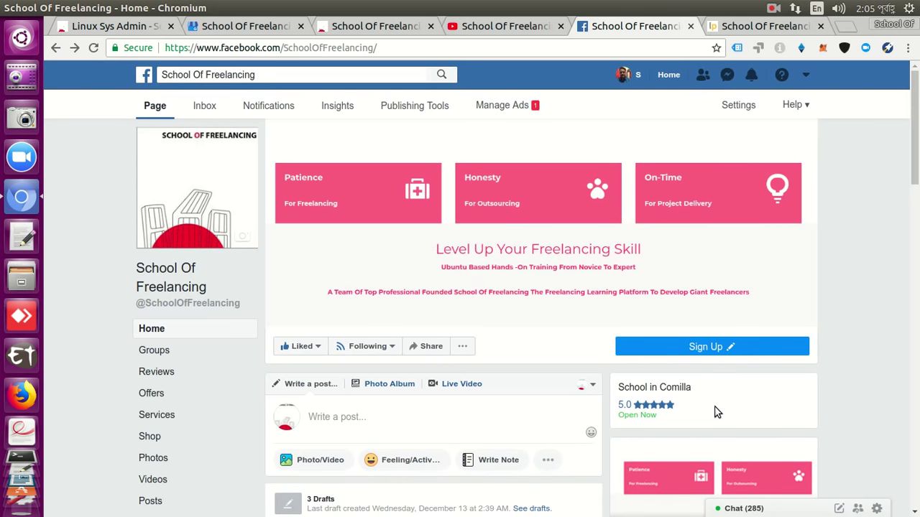
left_click(469, 352)
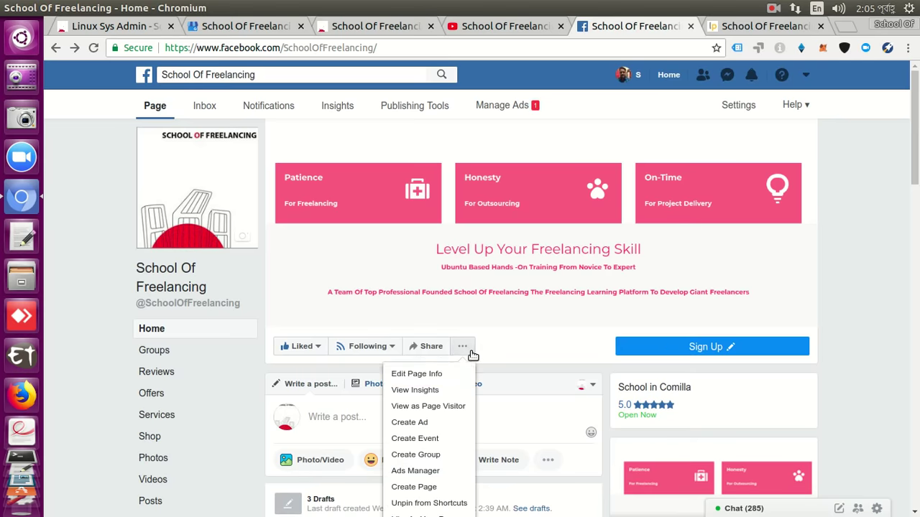
left_click(451, 405)
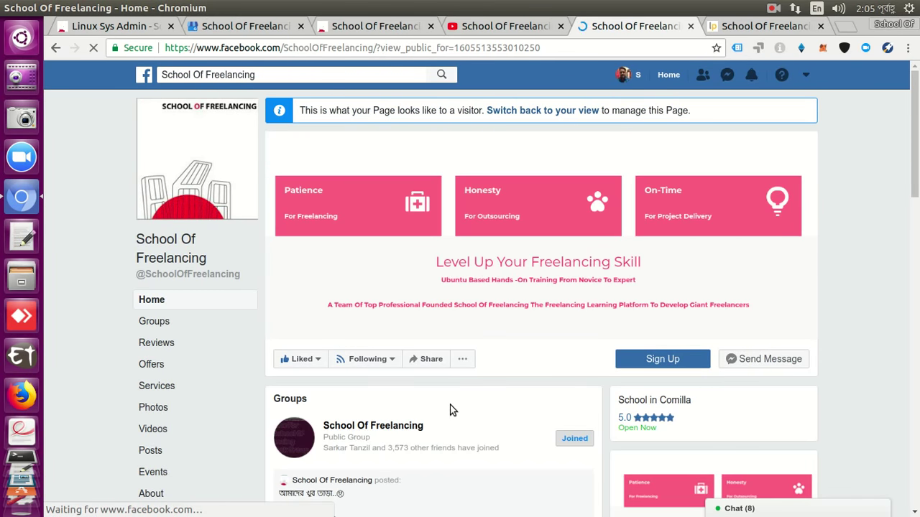
Close the chat popup and test that Sign Up opens the Launchpad team page.
left_click(683, 362)
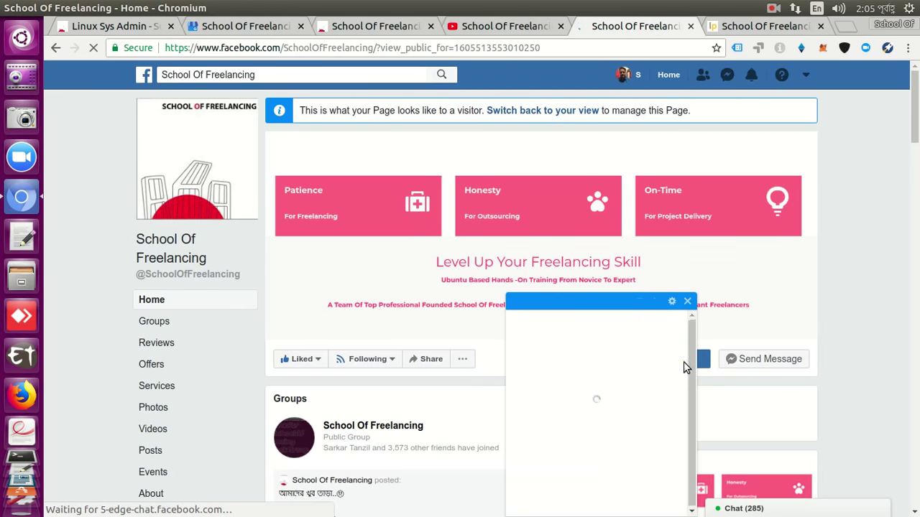
left_click(687, 302)
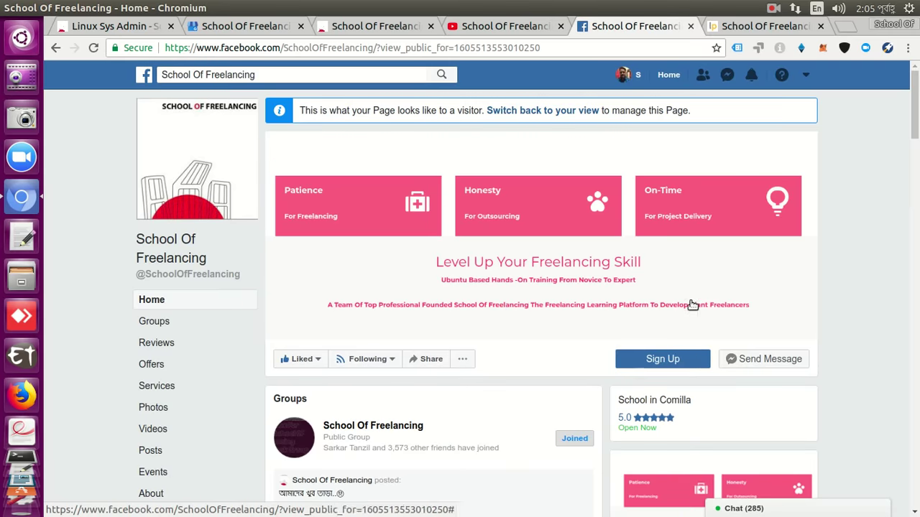
left_click(665, 359)
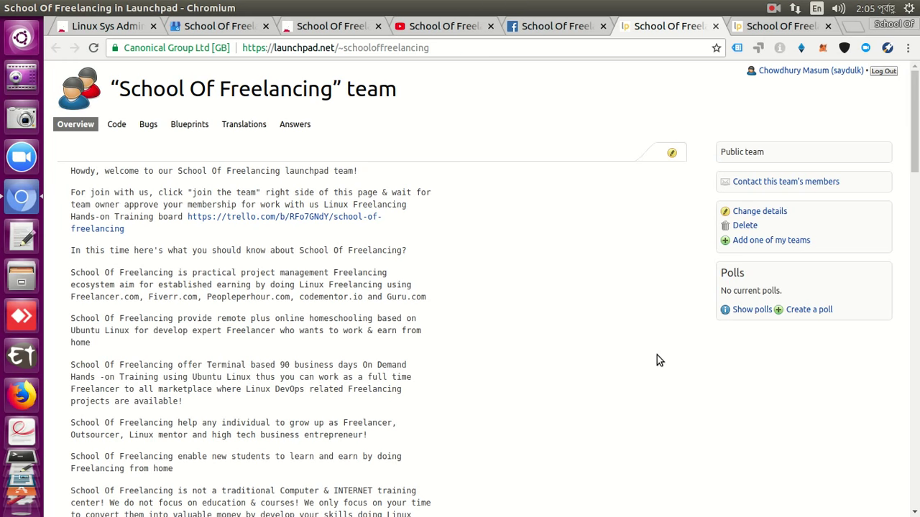
Open Change details for the School Of Freelancing Launchpad team, with the caret after the welcome sentence.
left_click(542, 26)
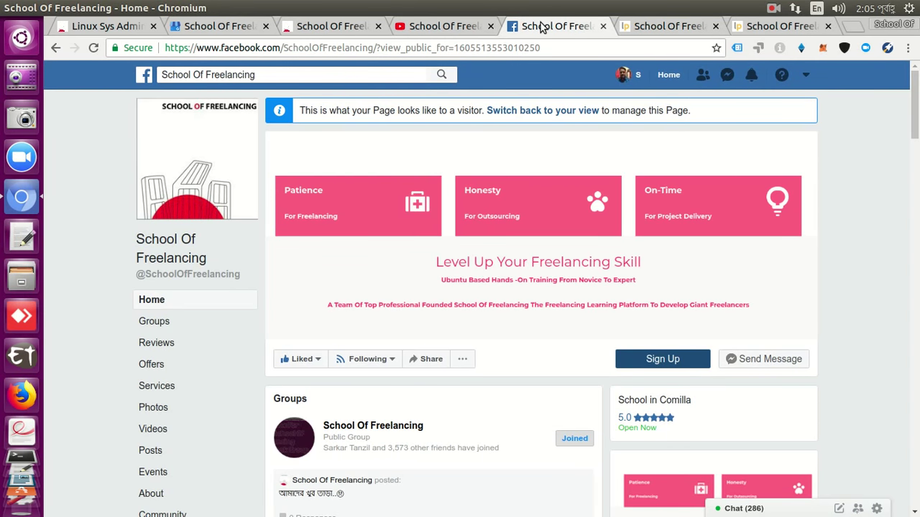
left_click(631, 26)
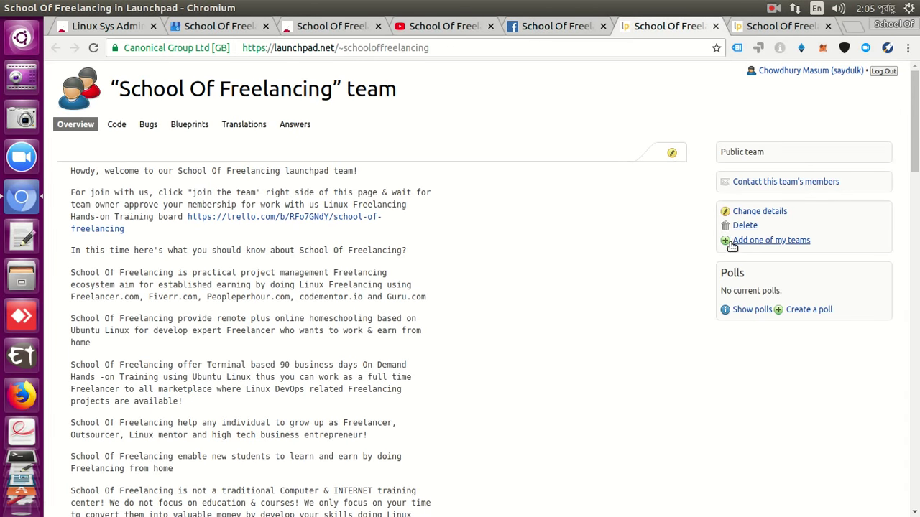
left_click(730, 210)
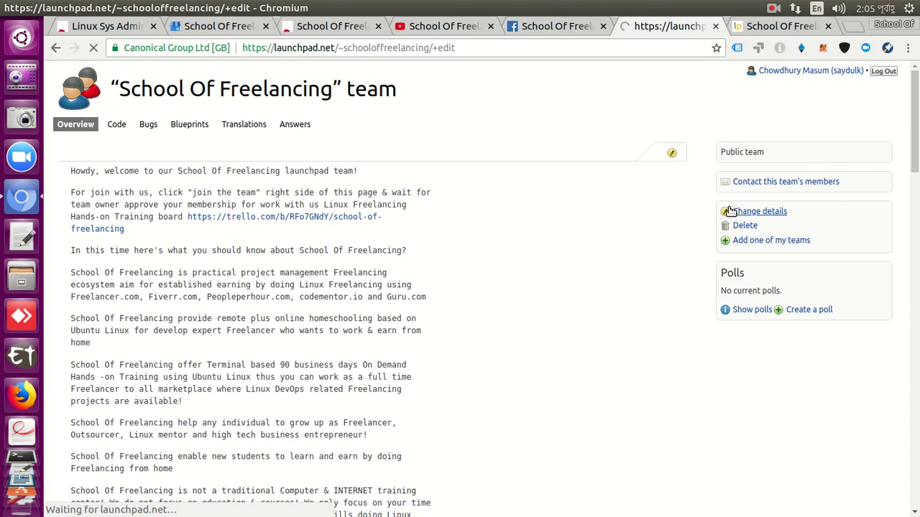
left_click(350, 295)
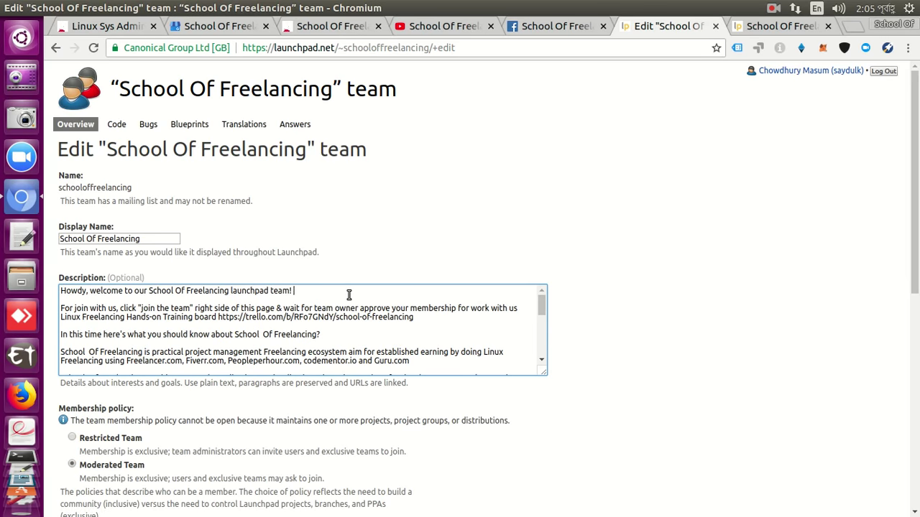
Append 'You have been forwarded from Facebook to here to sign up process' to the welcome line, fixing typos.
type("You have been forware")
key("BackSpace")
type("ded from Facebook")
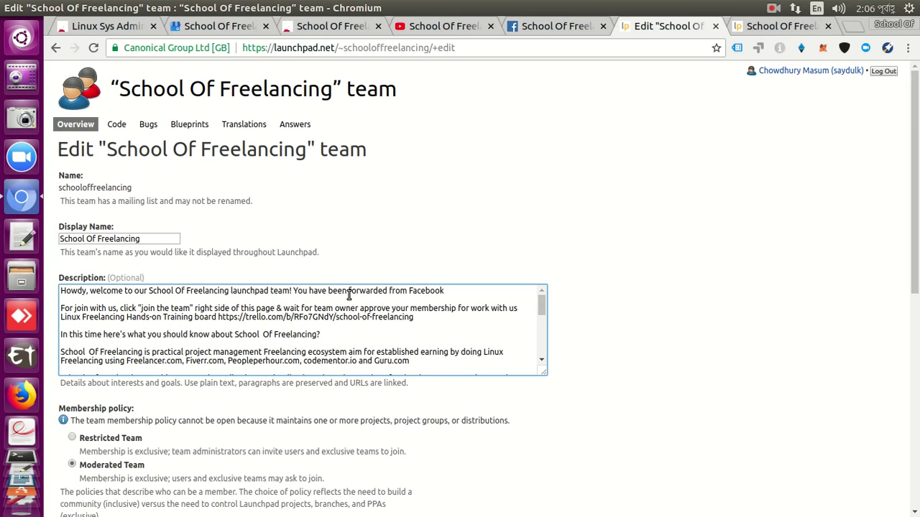
type(" to here to sign up process!")
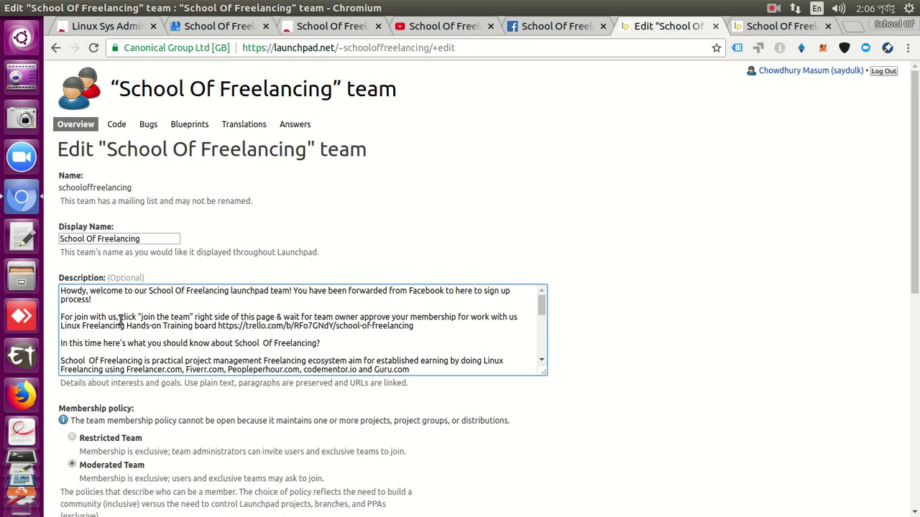
Insert 'create a new launchpad account and' before 'click' in the joining sentence.
type("create ")
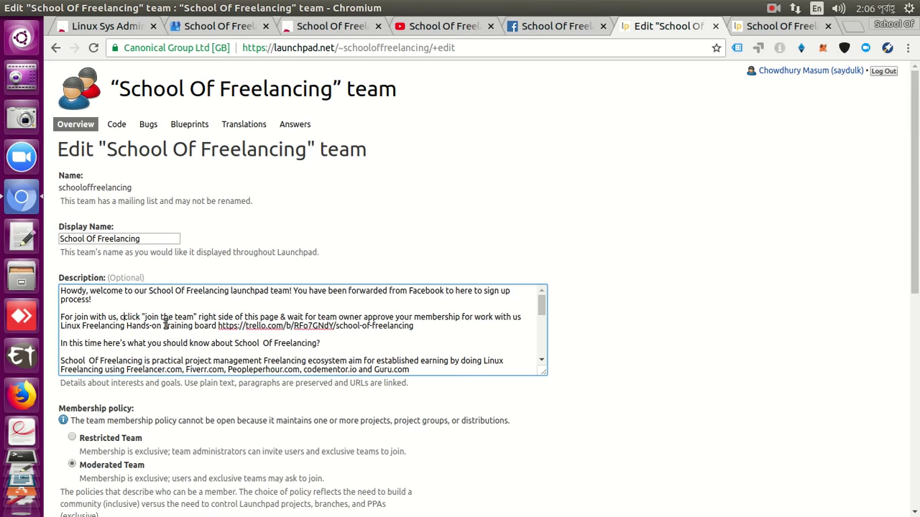
type("an")
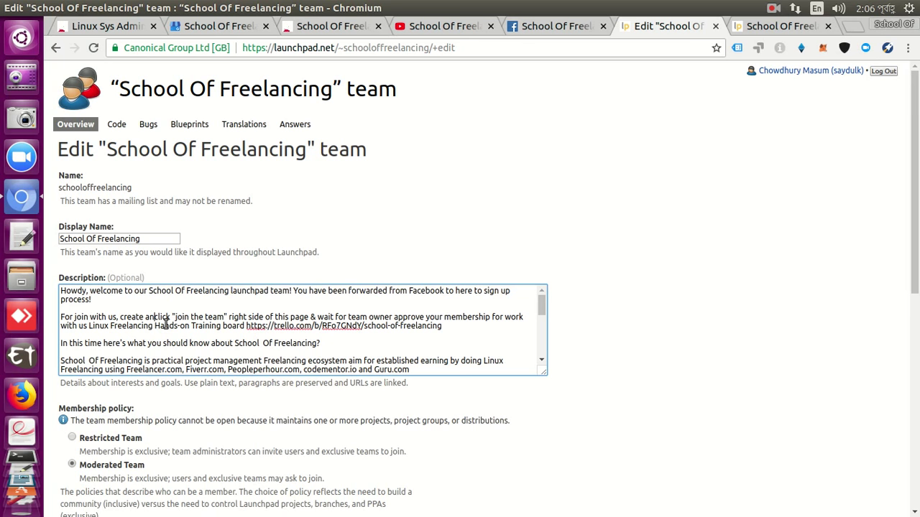
key("BackSpace")
type("new")
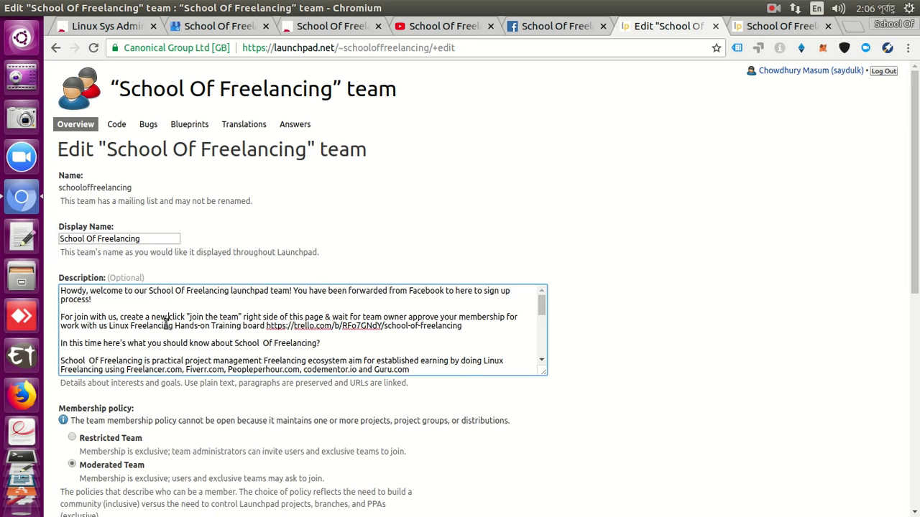
type("launch")
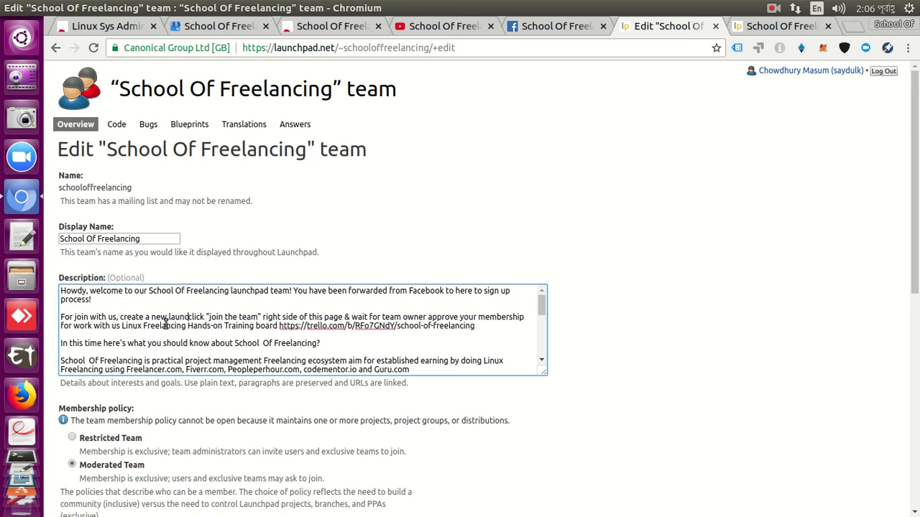
type("pad")
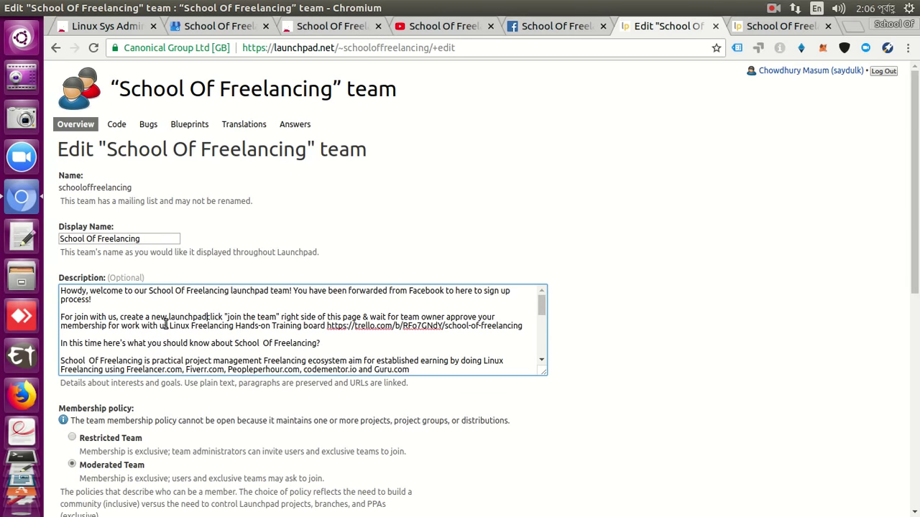
type(" account and")
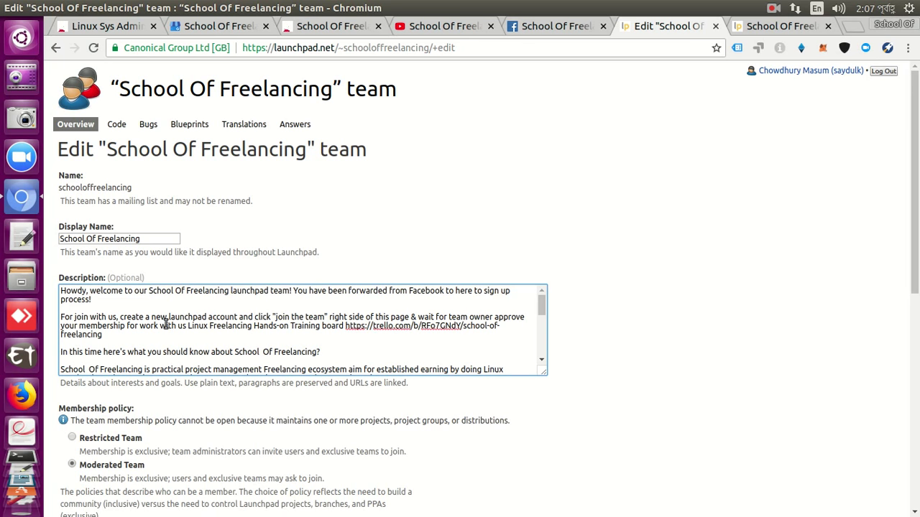
Replace '& wait' with '. Wait' so the sentence ends at 'this page.'.
key("Right")
key("Right")
key("Right")
key("Right")
key("Right")
key("Right")
key("Right")
key("Right")
key("Right")
key("Right")
key("Right")
key("Right")
key("Right")
key("Right")
key("Right")
key("Right")
key("Right")
key("Right")
key("Right")
key("Right")
Add a blank line after the 'what you should know about School Of Freelancing?' line.
key("Right")
key("Right")
key("Right")
key("Right")
key("Right")
key("Right")
key("Right")
key("Right")
key("Right")
key("Right")
key("Right")
key("Right")
key("Left")
key("Left")
key("Delete")
key("BackSpace")
type(".")
key("Delete")
type("W")
key("Right")
key("Right")
key("Right")
key("Right")
key("Right")
key("Right")
key("Right")
key("Right")
key("Right")
key("Right")
key("Right")
key("Right")
key("Right")
key("Right")
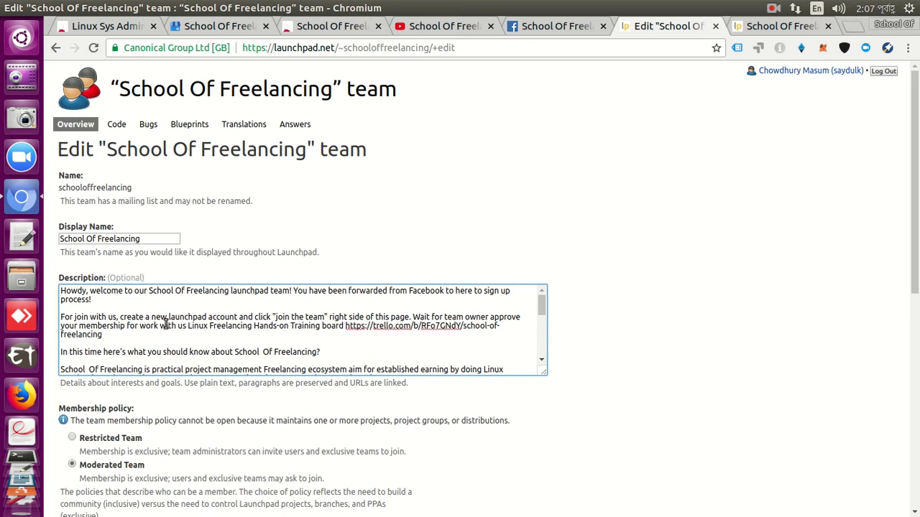
key("Right")
key("Right")
key("Right")
key("Right")
key("Right")
key("Right")
key("Right")
key("Right")
key("Right")
key("Right")
key("Right")
key("Right")
key("Right")
key("Right")
key("Right")
key("Right")
key("Right")
key("Right")
key("Right")
key("Right")
key("Right")
key("Right")
key("Right")
key("Right")
key("Right")
key("Right")
key("Right")
key("Right")
key("Right")
key("Right")
key("Right")
key("Right")
key("Right")
key("Right")
key("Right")
key("Right")
key("Down")
key("Down")
key("Right")
key("Right")
key("Right")
key("Right")
key("Right")
key("Right")
key("Right")
key("Right")
key("Right")
key("Right")
key("Right")
key("Right")
key("Right")
key("Right")
key("Right")
key("Right")
key("Return")
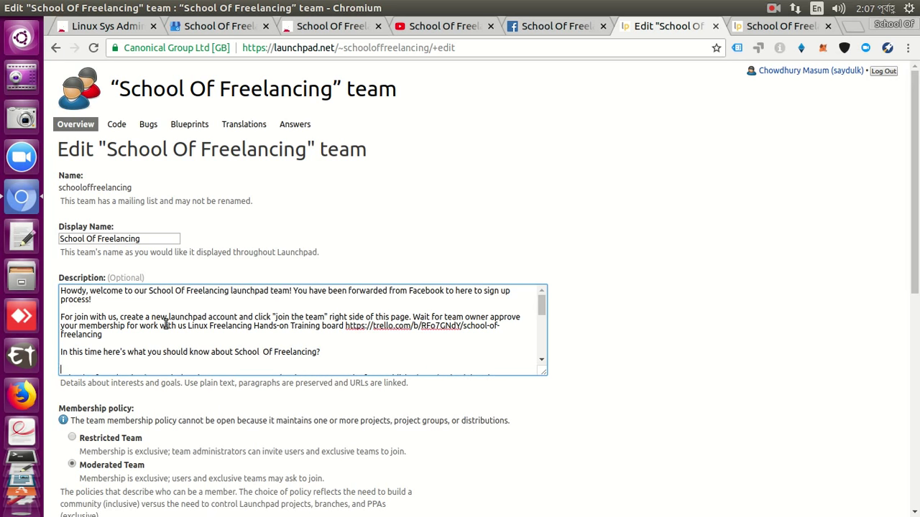
Open the About School Of Freelancing story on the Facebook page.
left_click(548, 28)
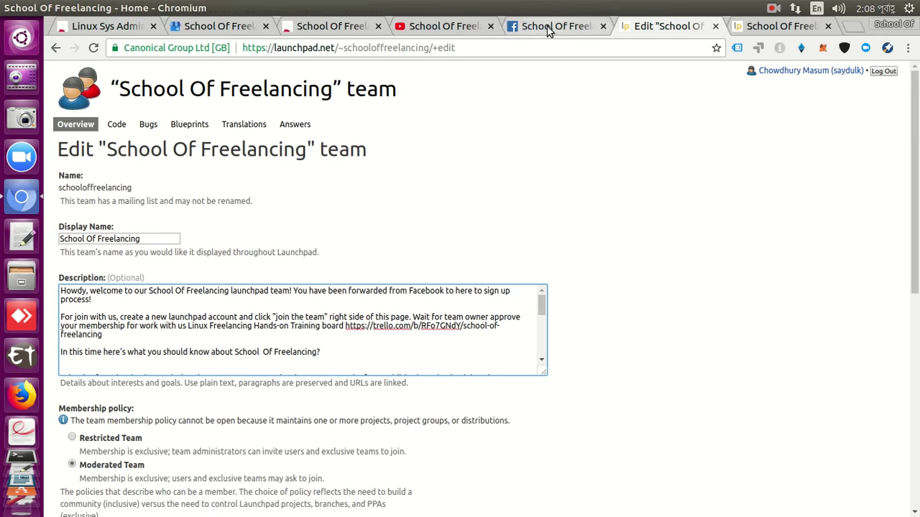
scroll(845, 302, "down", 4)
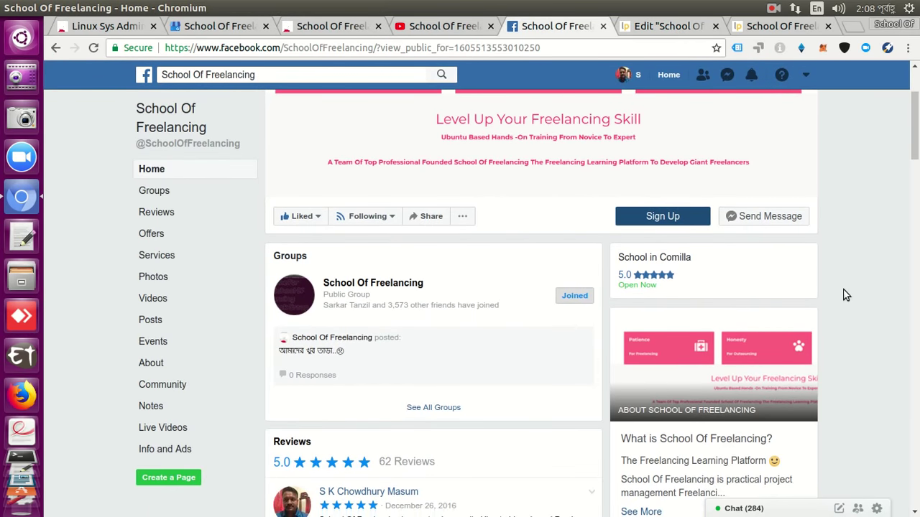
left_click(715, 468)
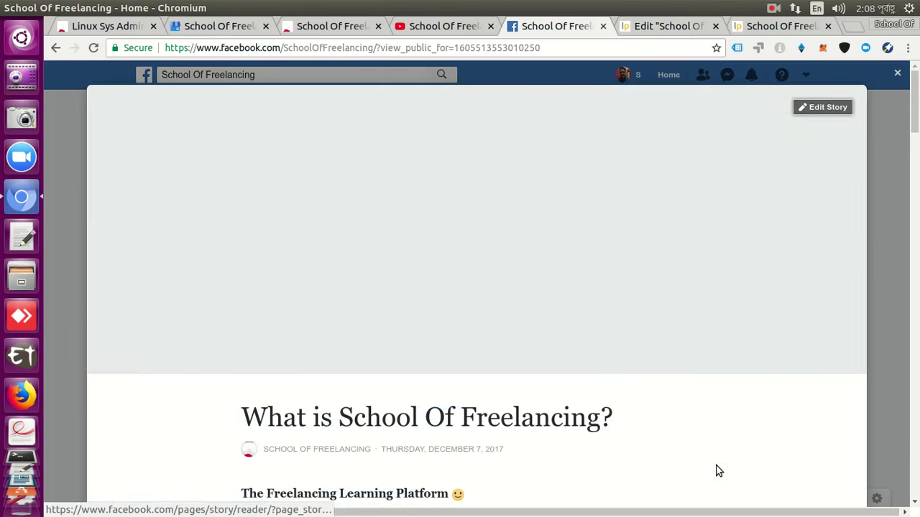
scroll(712, 426, "down", 3)
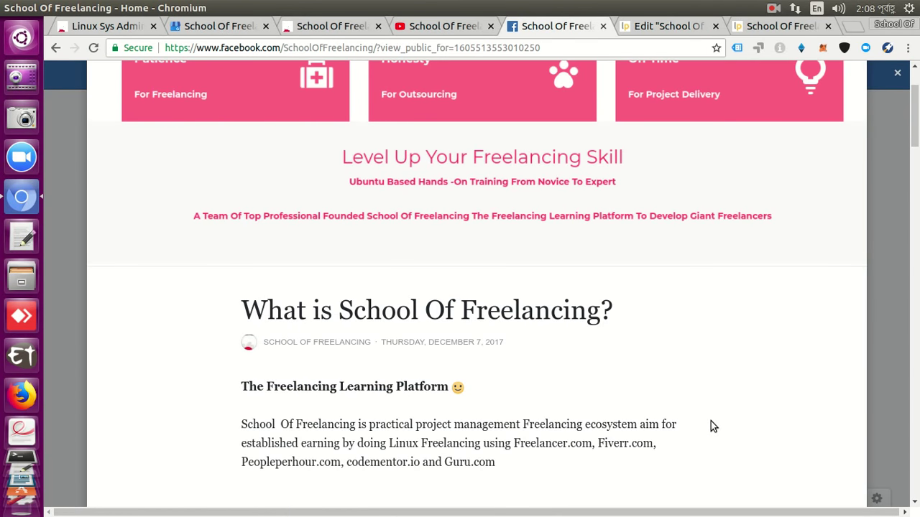
scroll(711, 421, "up", 3)
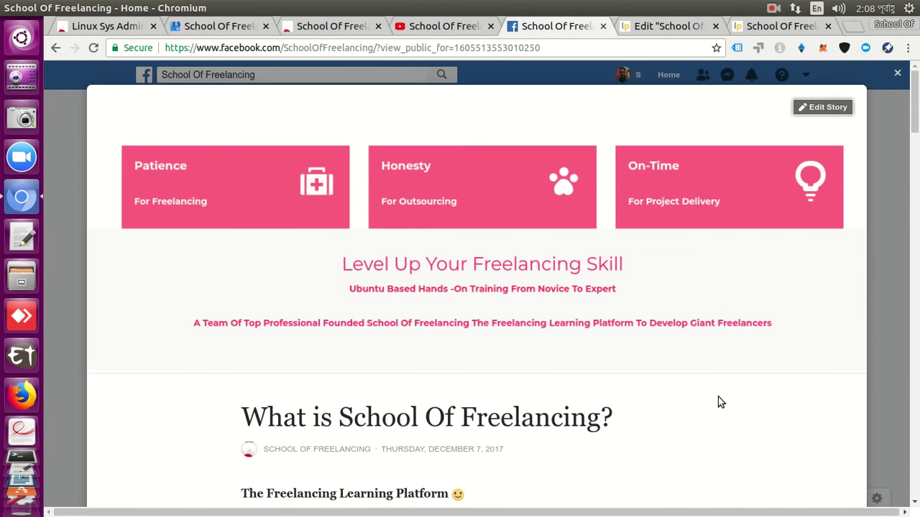
scroll(721, 403, "down", 5)
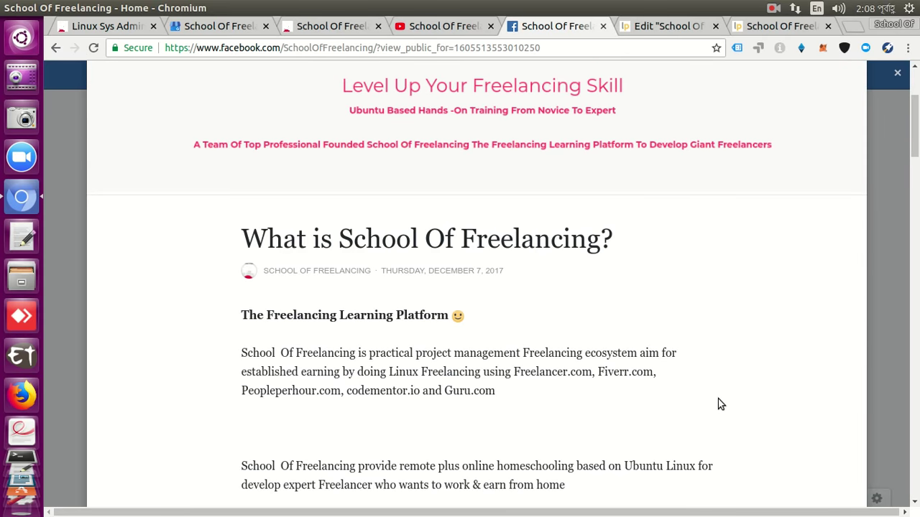
scroll(718, 403, "up", 5)
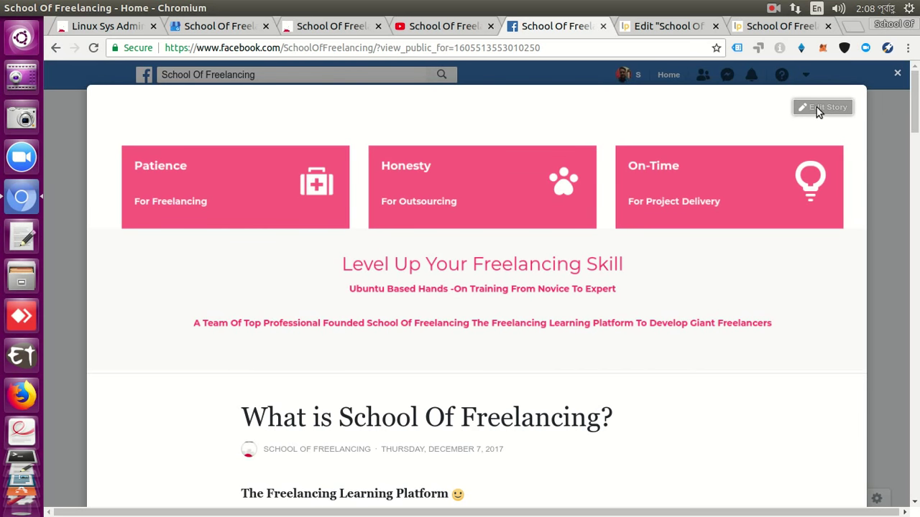
Edit the story, dismiss the editing tips, and select its whole body before returning to Launchpad.
left_click(818, 109)
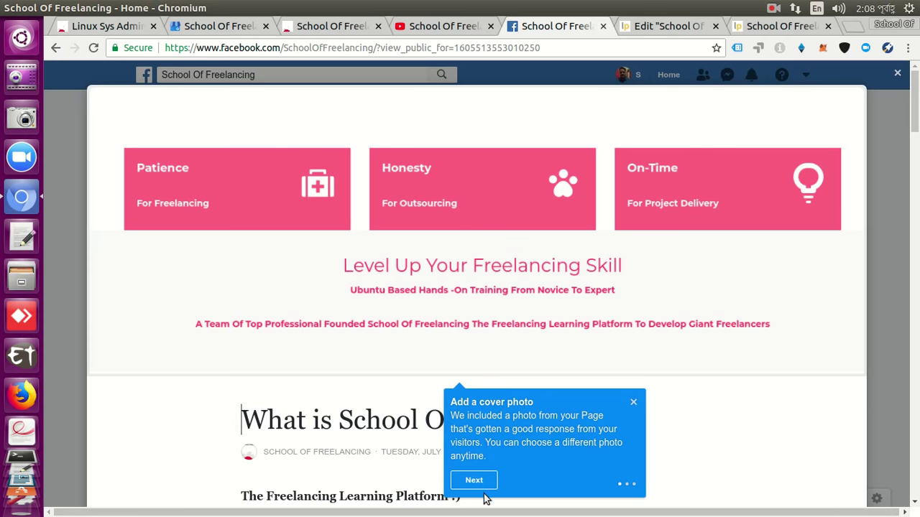
left_click(474, 481)
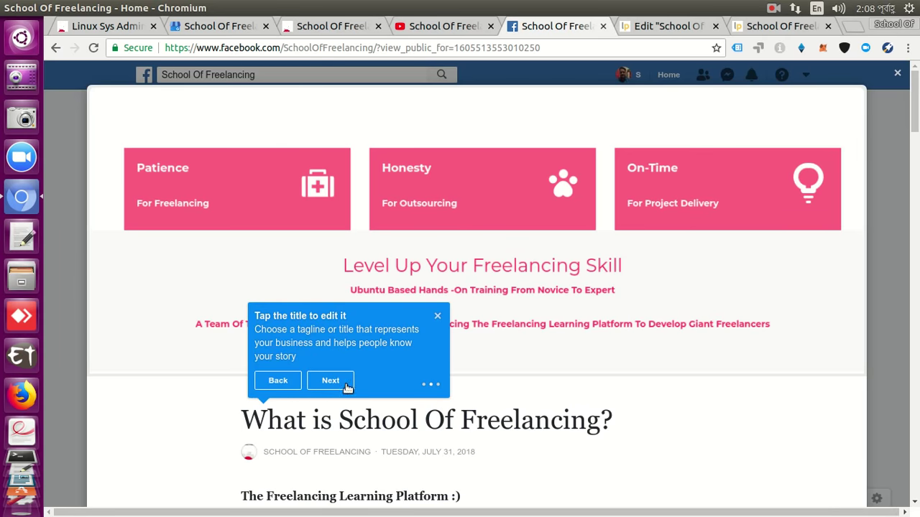
left_click(345, 388)
left_click(127, 495)
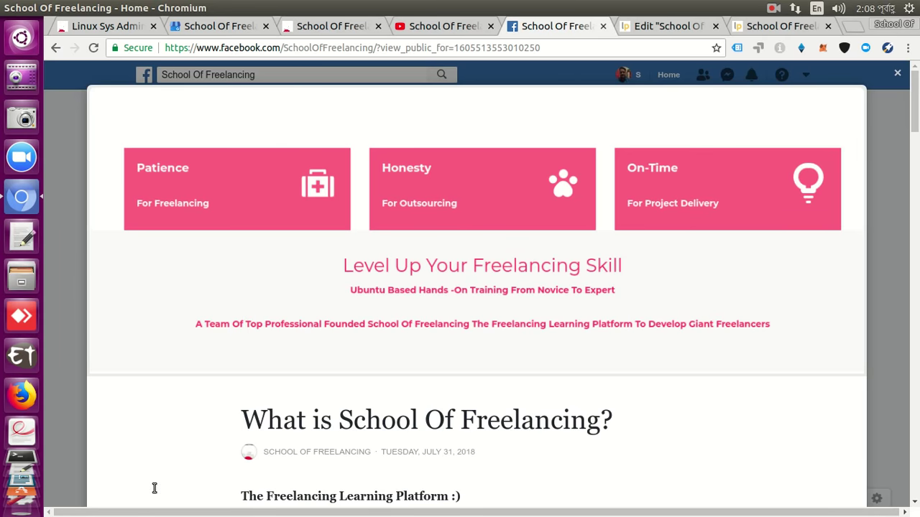
scroll(351, 492, "down", 3)
left_click(342, 395)
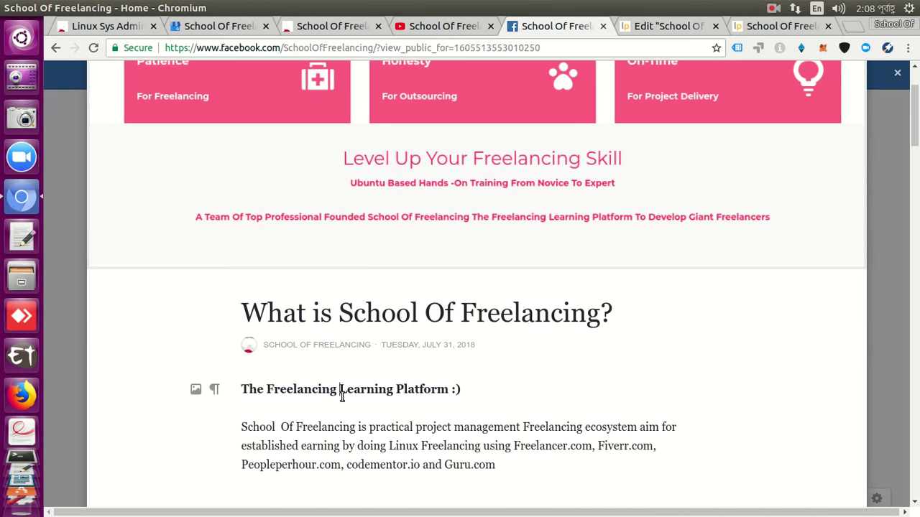
key("ctrl+a")
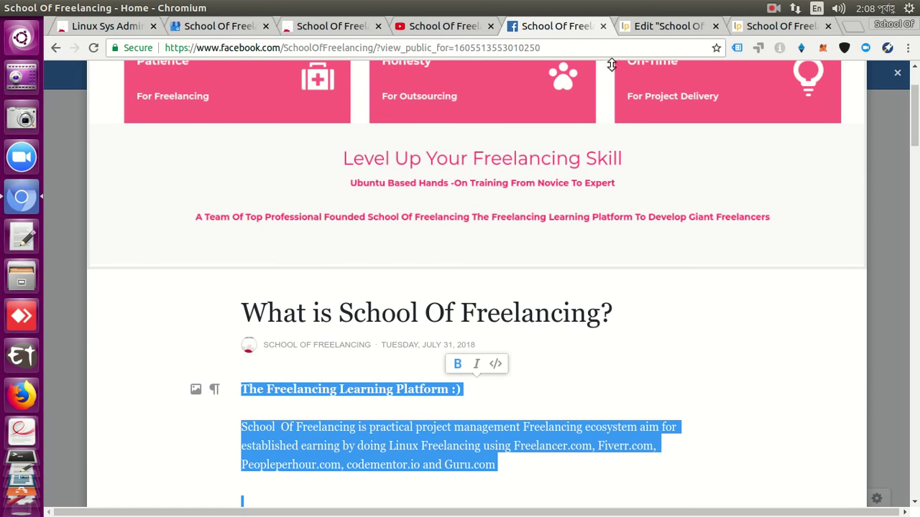
left_click(751, 29)
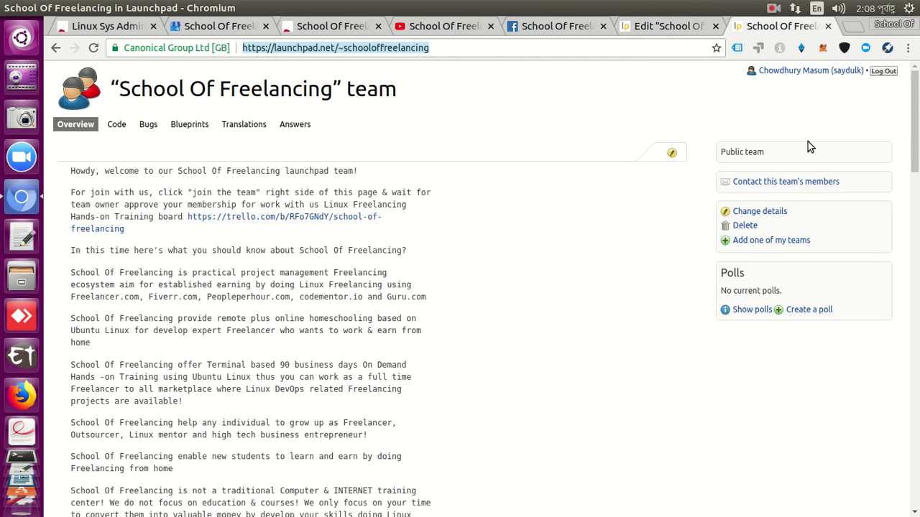
Make the Launchpad description editable and replace its first paragraphs with the story text.
left_click(672, 152)
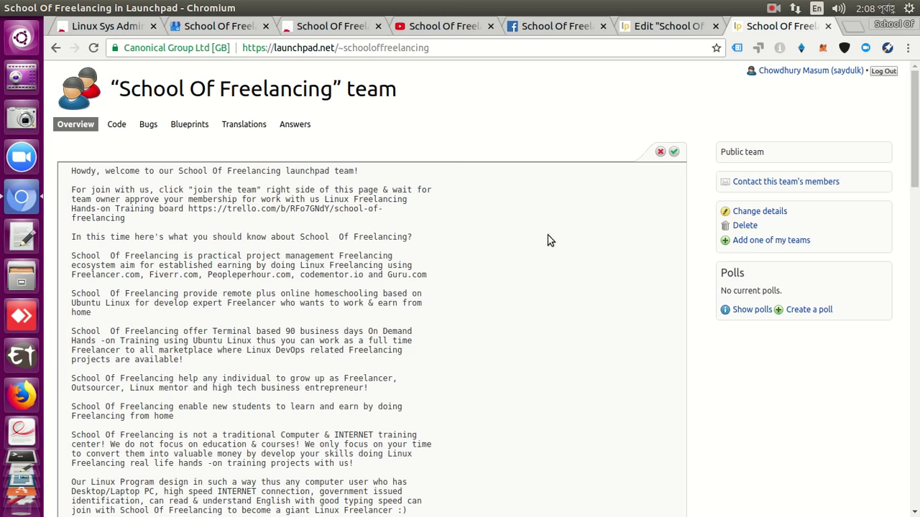
key("Home")
key("shift+Down")
key("shift+Down")
key("shift+Down")
key("shift+Down")
key("shift+Down")
key("shift+Down")
key("shift+Down")
key("shift+Down")
key("shift+Down")
key("shift+Down")
key("shift+Down")
key("shift+Down")
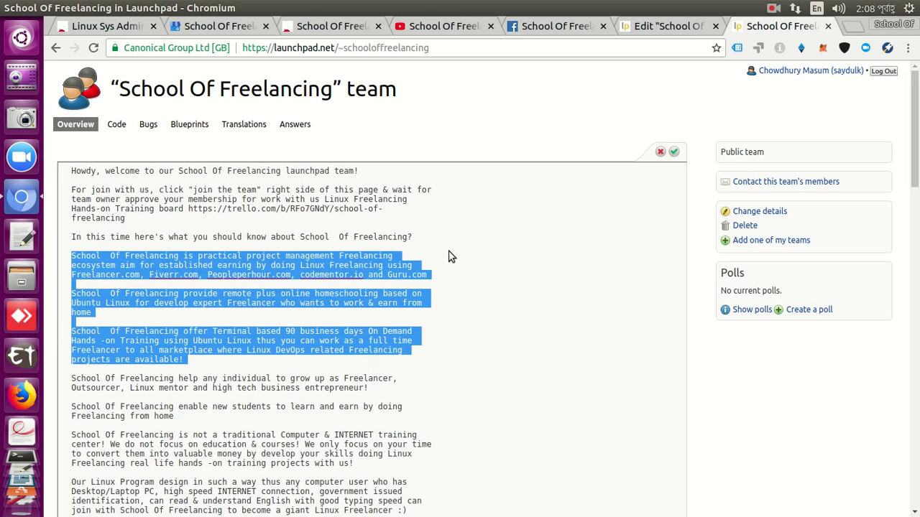
key("shift+Down")
key("shift+Down")
key("shift+Down")
key("shift+Down")
key("shift+Down")
key("shift+Down")
key("shift+Down")
key("shift+Down")
key("shift+Down")
key("shift+Down")
key("shift+Down")
key("shift+Down")
key("shift+Down")
key("shift+Down")
key("shift+Down")
key("shift+Down")
key("shift+Down")
key("shift+Down")
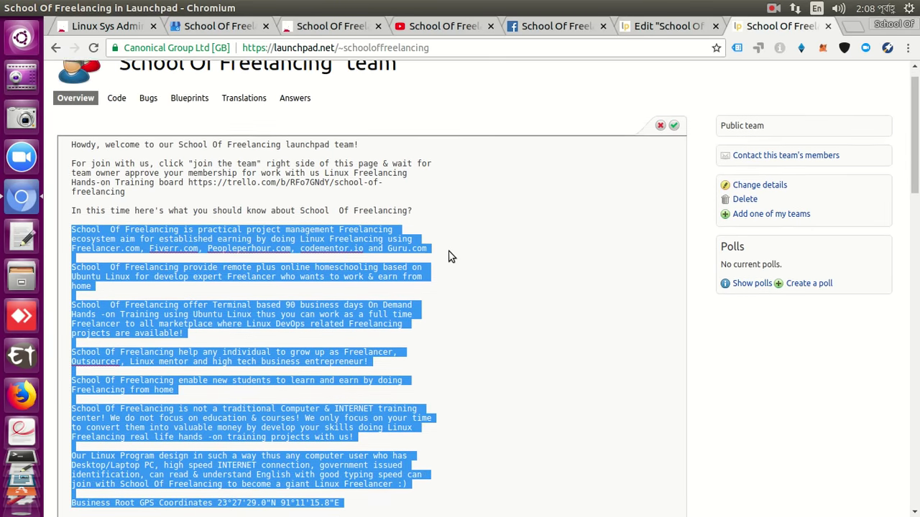
key("shift+Down")
key("shift+Down")
key("shift+Down")
key("shift+Down")
key("shift+Down")
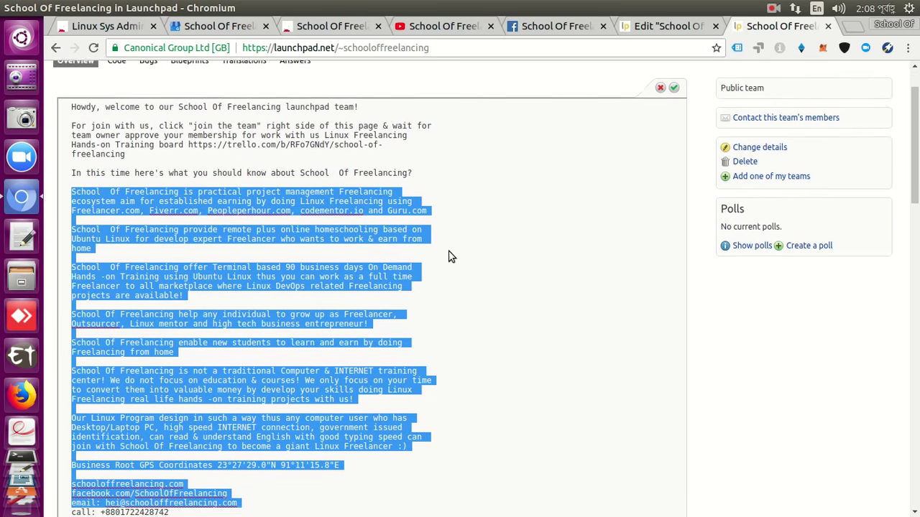
key("shift+Up")
key("shift+Up")
key("shift+Up")
key("shift+Up")
key("shift+Up")
key("shift+Up")
key("shift+Up")
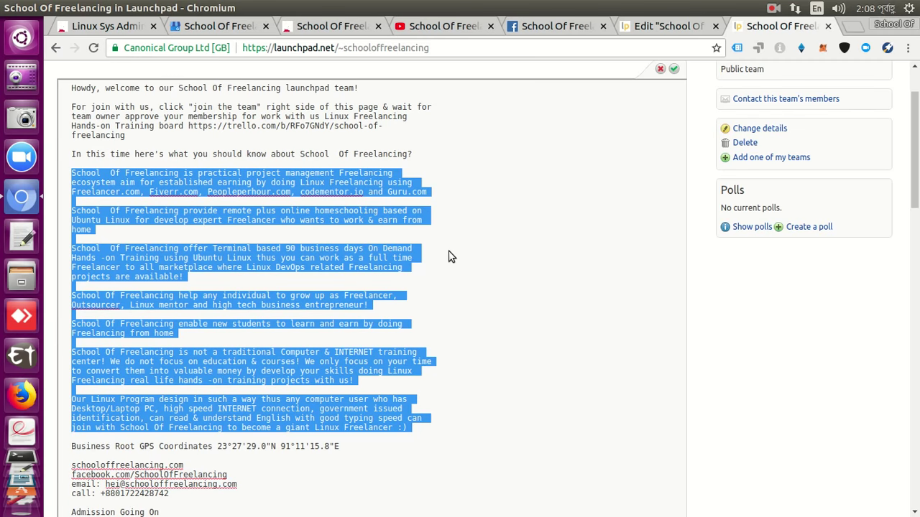
key("BackSpace")
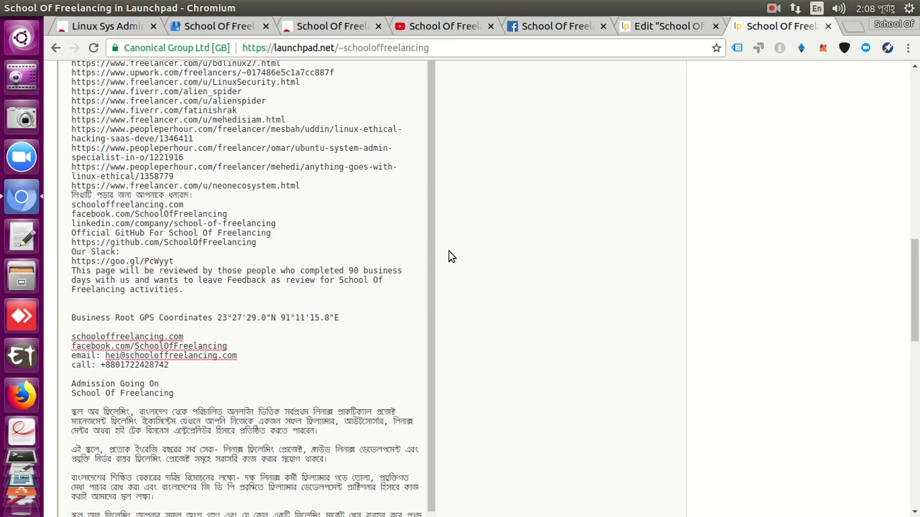
Undo the paragraph replacement to restore the original description wording.
key("Up")
key("Up")
key("Up")
key("Up")
key("Up")
key("Up")
key("Up")
key("Up")
key("Up")
key("Up")
key("Up")
key("Up")
key("Up")
key("Up")
key("Up")
key("Up")
key("Up")
key("Up")
key("Up")
key("Up")
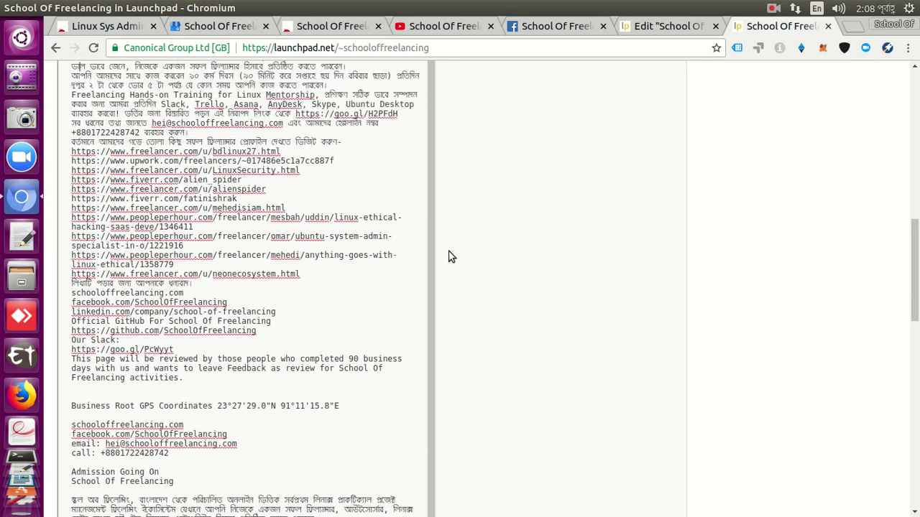
key("Up")
key("Up")
key("Up")
key("Up")
key("Up")
key("Up")
key("Up")
key("Up")
key("Up")
key("Up")
key("Up")
key("Up")
key("Up")
key("Up")
key("Up")
key("Up")
key("Up")
key("Up")
key("Up")
key("Up")
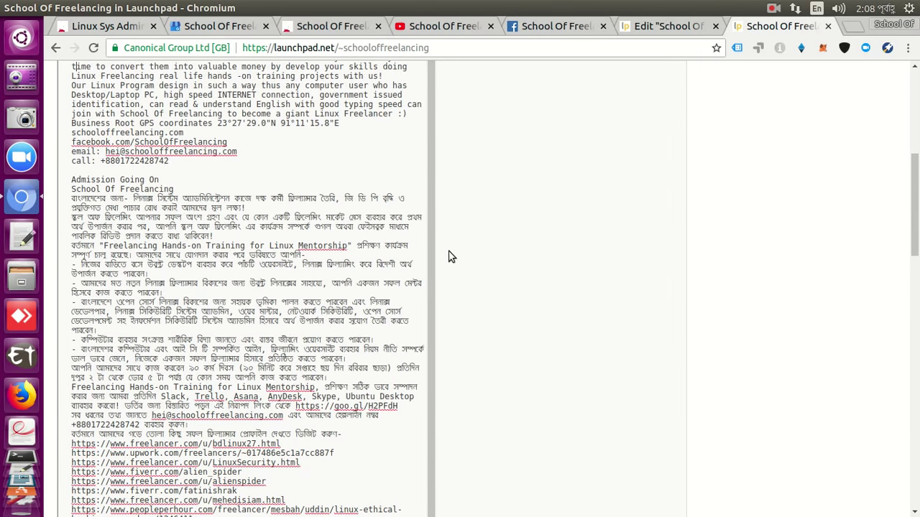
key("Up")
key("Up")
key("Up")
key("Up")
key("Up")
key("Up")
key("Up")
key("Up")
key("Up")
key("Up")
key("Up")
key("Up")
key("Up")
key("Up")
key("Up")
key("Up")
key("Up")
key("Up")
key("Up")
key("Up")
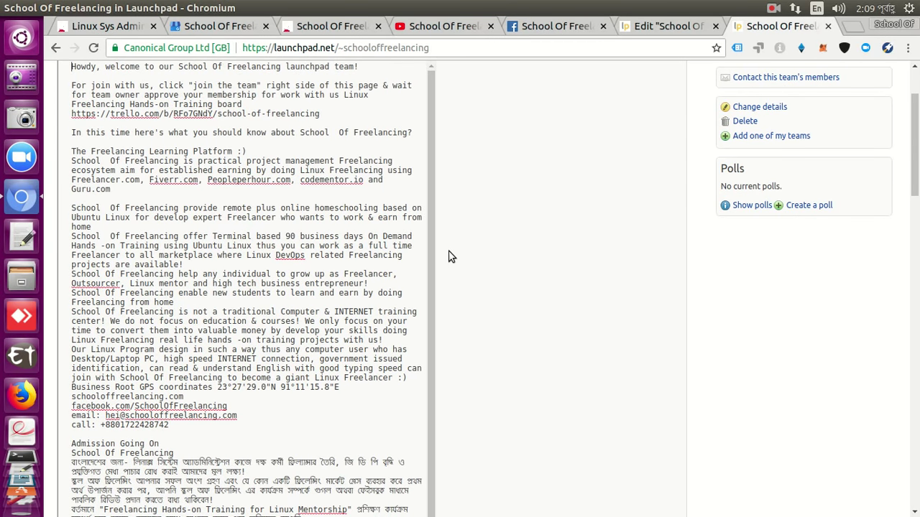
key("ctrl+z")
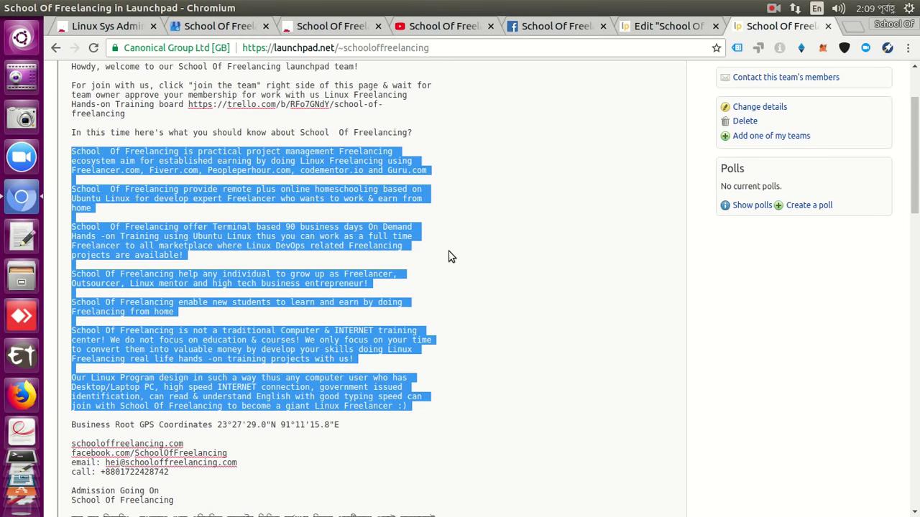
key("Right")
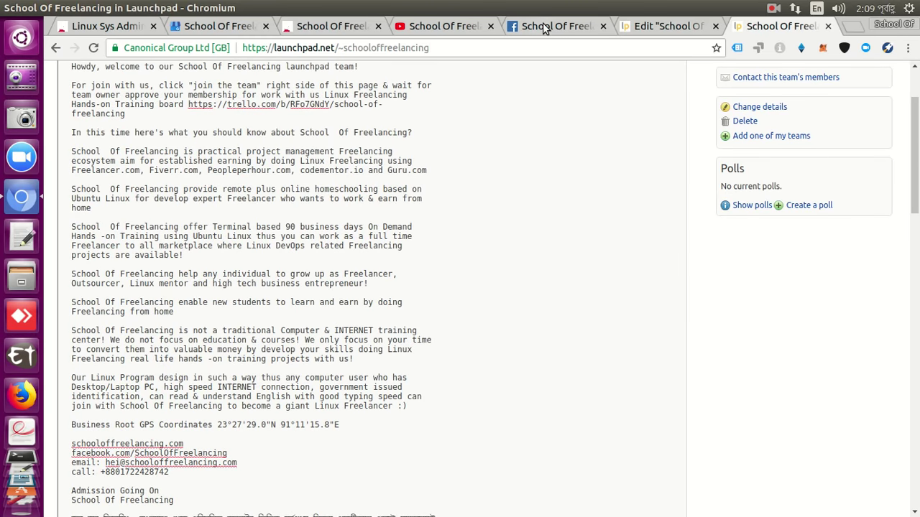
Select the Facebook story text from the heading through the word 'activities', then return to Launchpad's edit form.
left_click(544, 28)
left_click(593, 392)
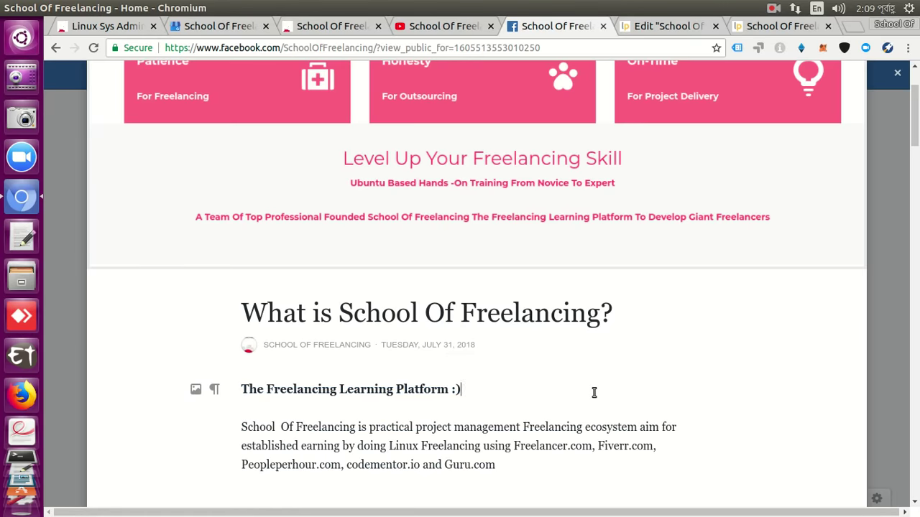
scroll(593, 393, "down", 4)
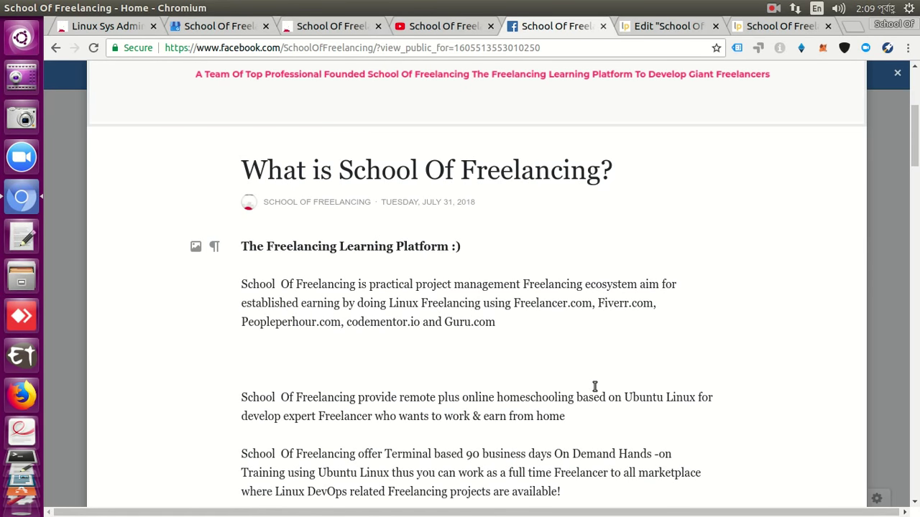
key("Home")
key("shift+Down")
key("shift+Down")
key("shift+Down")
key("shift+Down")
key("shift+Down")
key("shift+Down")
key("shift+Down")
key("shift+Down")
key("shift+Down")
key("shift+Down")
key("shift+Down")
key("shift+Down")
key("shift+Down")
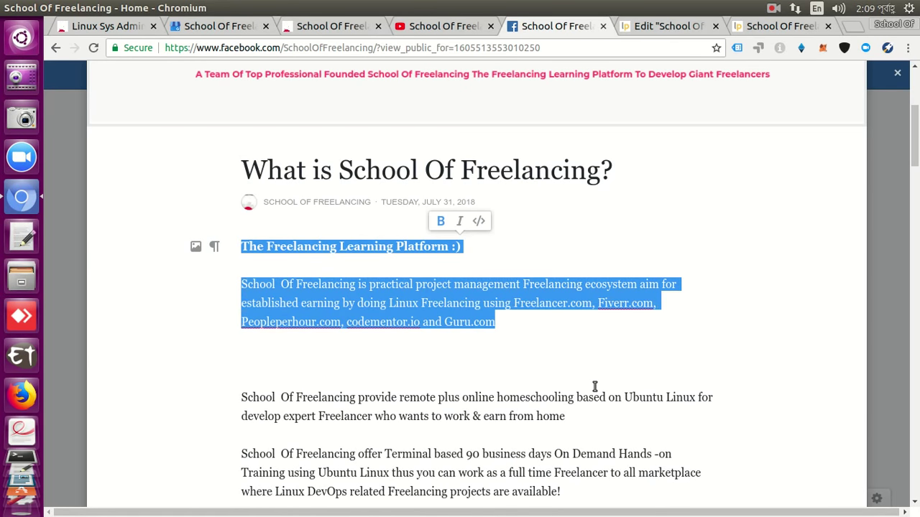
key("shift+Down")
key("shift+Down")
key("shift+Down")
key("shift+Down")
key("shift+Down")
key("shift+Down")
key("shift+Down")
key("shift+Down")
key("shift+Down")
key("shift+Down")
key("shift+Down")
key("shift+Down")
key("shift+Down")
key("shift+Down")
key("shift+Down")
key("shift+Down")
key("shift+Down")
key("shift+Down")
key("shift+Down")
key("shift+Down")
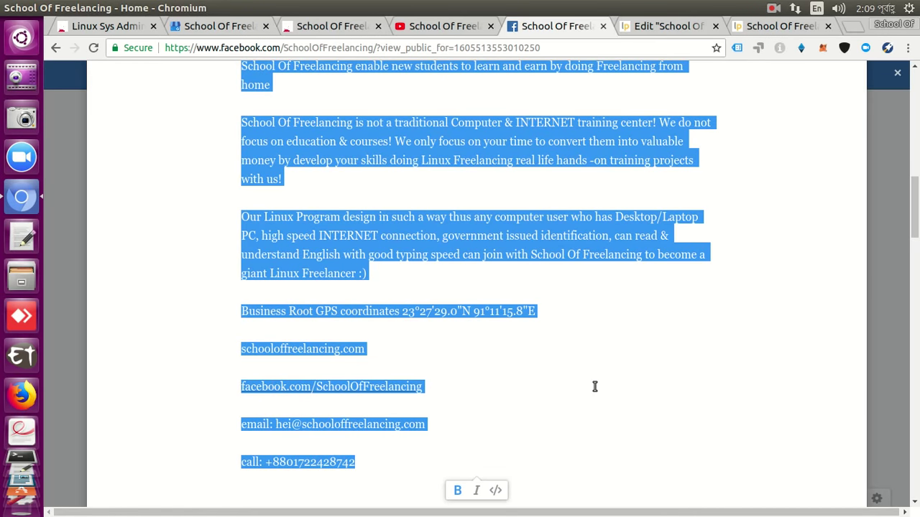
key("shift+Up")
key("shift+Down")
key("shift+Down")
key("shift+Down")
key("shift+Down")
key("shift+Up")
key("shift+Up")
key("shift+Up")
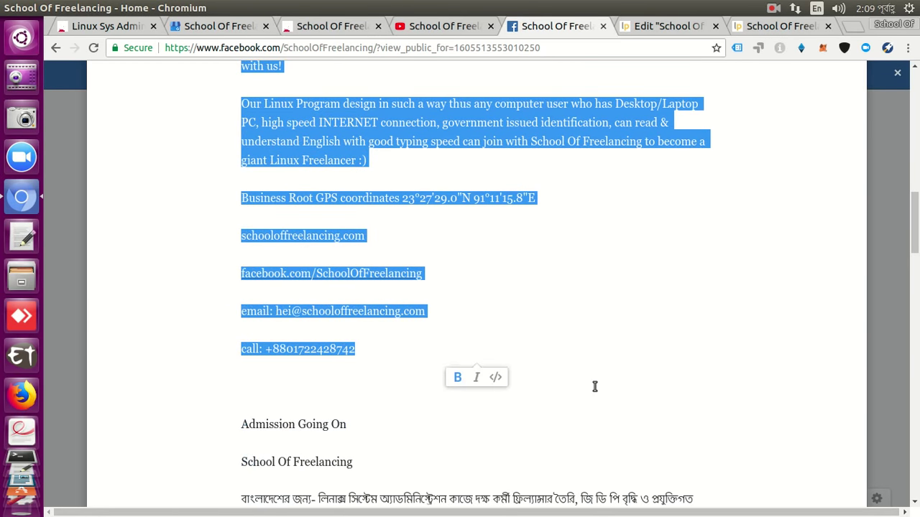
key("shift+Down")
key("shift+Down")
key("shift+Down")
key("shift+Down")
key("shift+Down")
key("shift+Down")
key("shift+Down")
key("shift+Down")
key("shift+Down")
key("shift+Down")
key("shift+Down")
key("shift+Down")
key("shift+Down")
key("shift+Down")
key("shift+Down")
key("shift+Down")
key("shift+Down")
key("shift+Down")
key("shift+Down")
key("shift+Down")
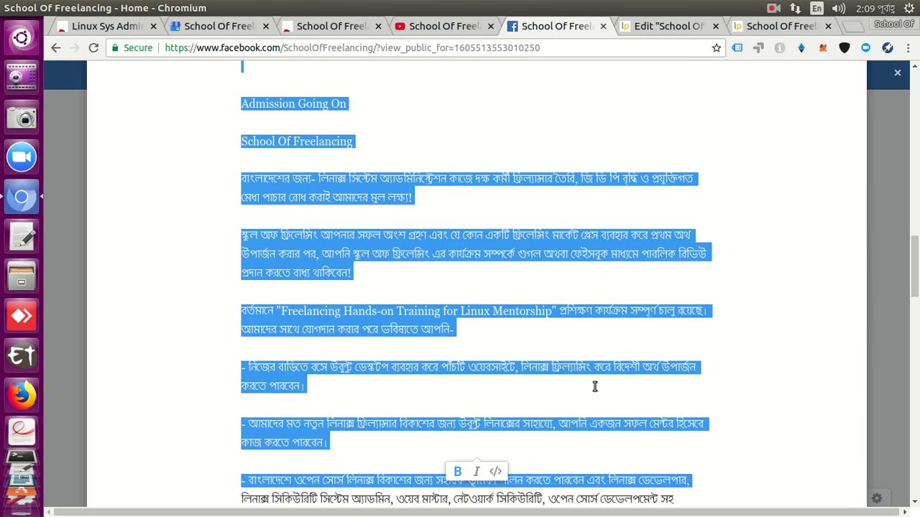
key("shift+Down")
key("shift+Down")
key("shift+Down")
key("shift+Down")
key("shift+Down")
key("shift+Down")
key("shift+Down")
key("shift+Down")
key("shift+Down")
key("shift+Down")
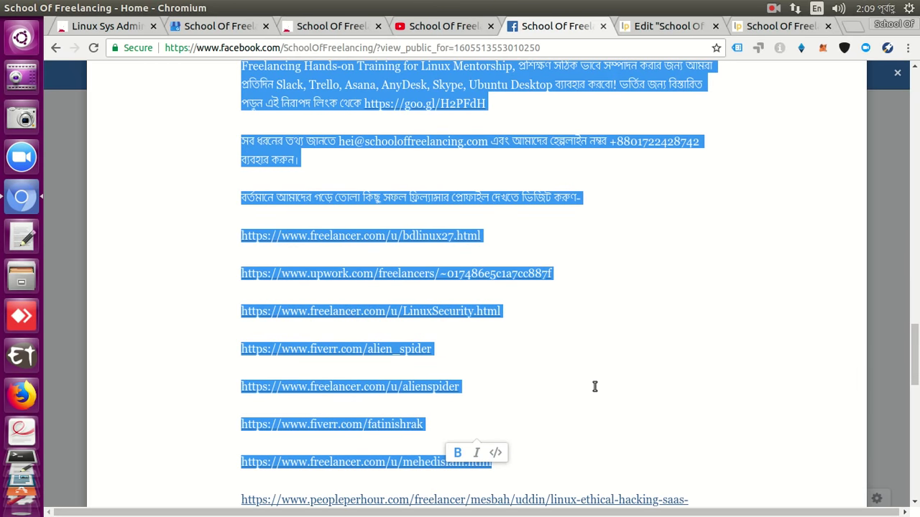
key("shift+Down")
key("shift+Down")
key("shift+Down")
key("shift+Down")
key("shift+Down")
key("shift+Down")
key("shift+Down")
key("shift+Down")
key("shift+Down")
key("shift+Down")
key("shift+Down")
key("shift+Down")
key("shift+Down")
key("shift+Down")
key("shift+Left")
key("shift+Left")
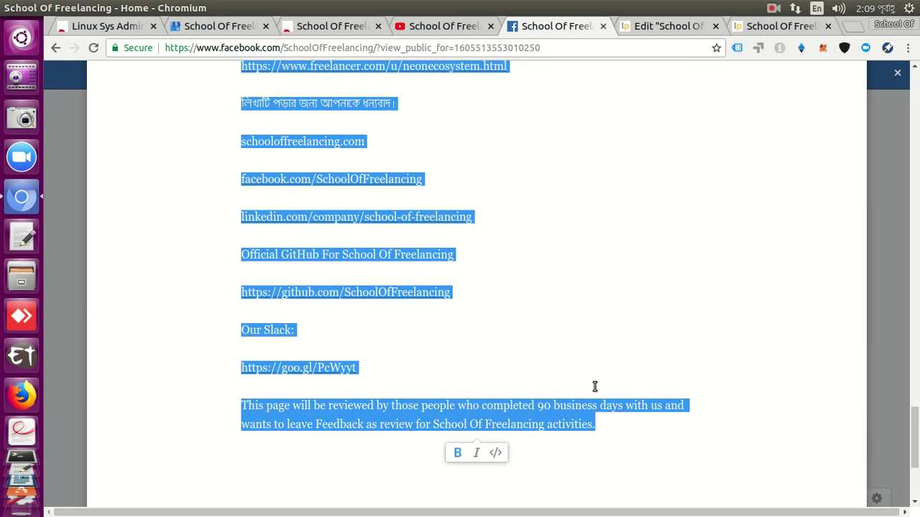
left_click(644, 26)
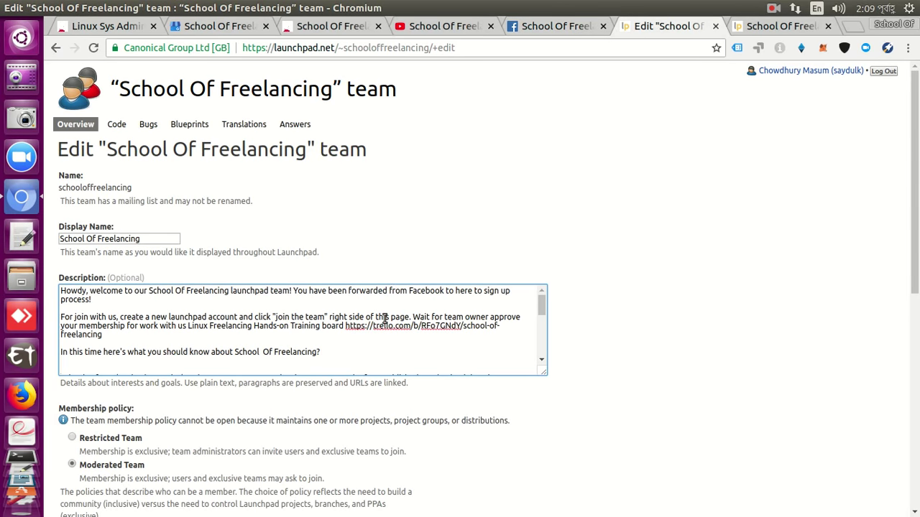
Review the description containing the story's Bengali text and save the team details form.
scroll(384, 318, "down", 2)
scroll(385, 318, "down", 10)
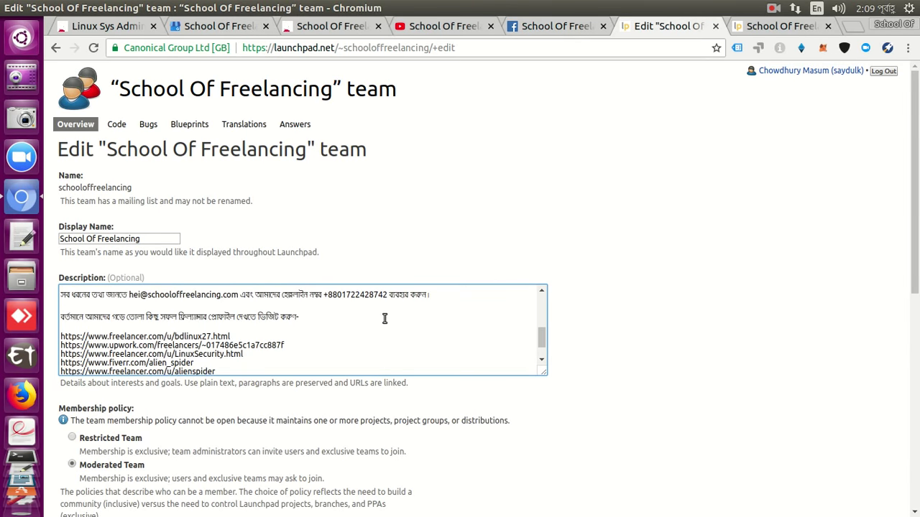
scroll(385, 319, "down", 4)
scroll(384, 318, "up", 4)
scroll(384, 318, "down", 1)
scroll(384, 318, "down", 4)
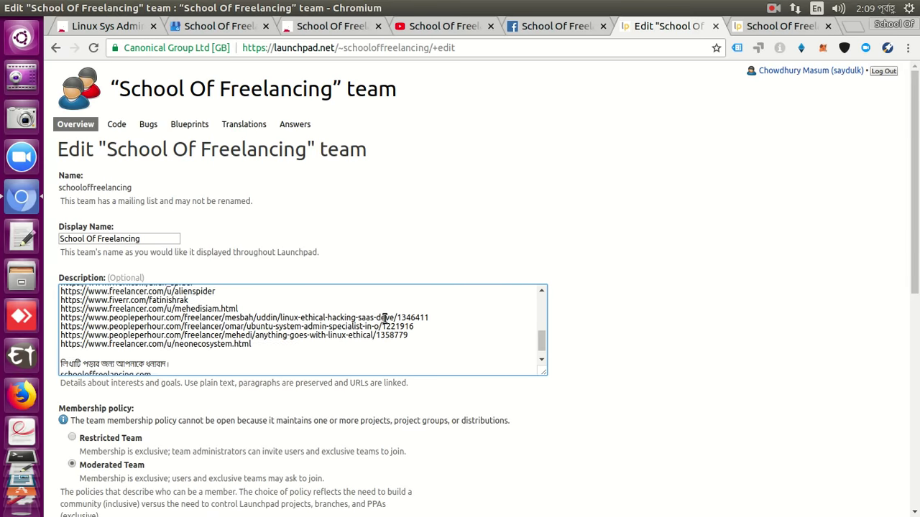
scroll(378, 310, "down", 5)
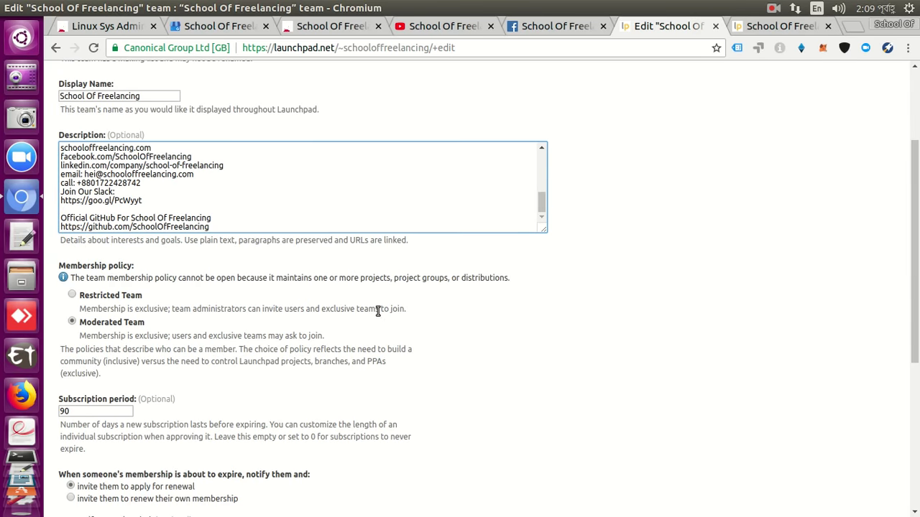
scroll(375, 311, "up", 7)
scroll(376, 309, "up", 6)
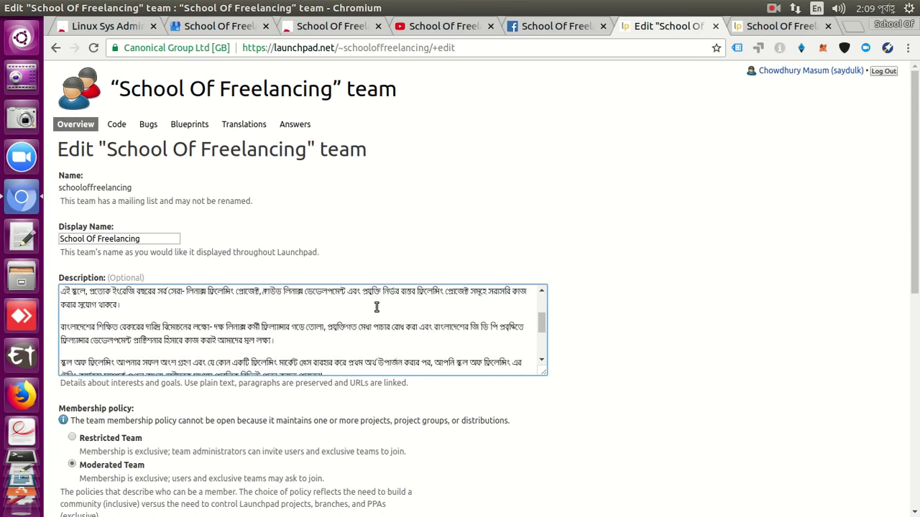
scroll(376, 309, "up", 5)
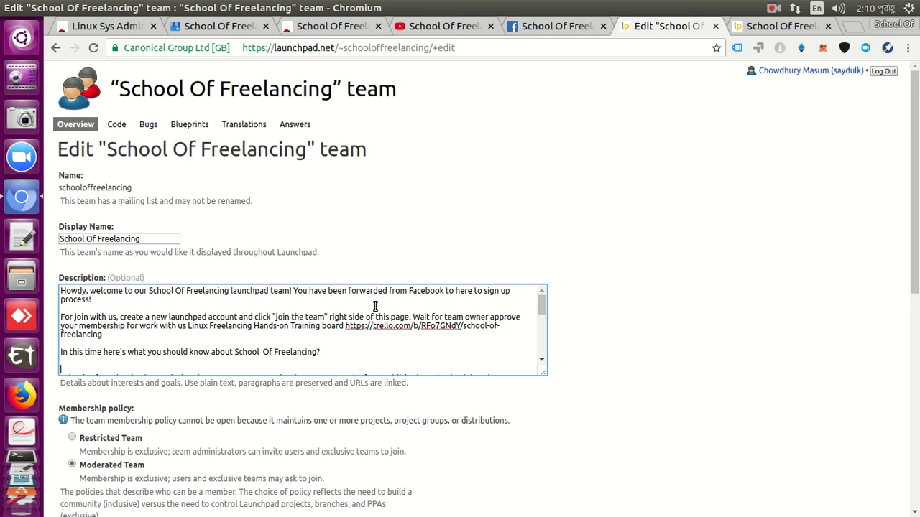
scroll(395, 331, "down", 5)
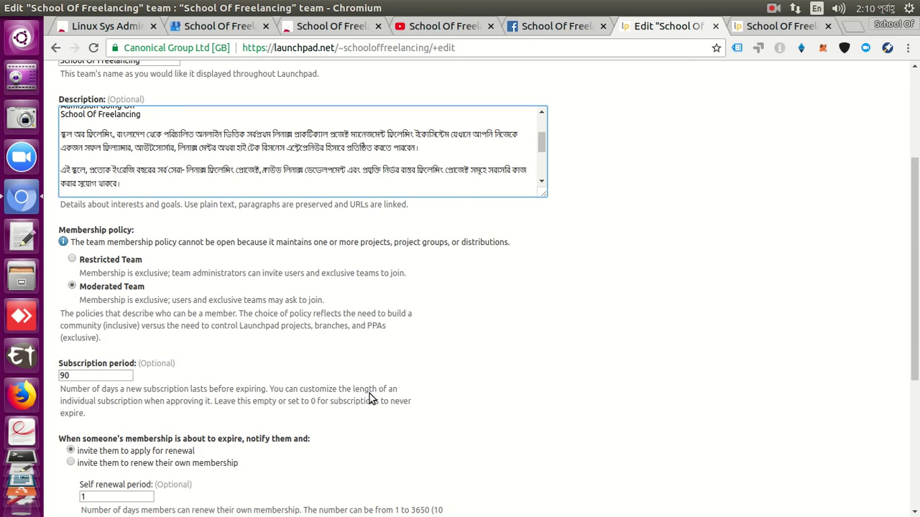
scroll(370, 398, "down", 3)
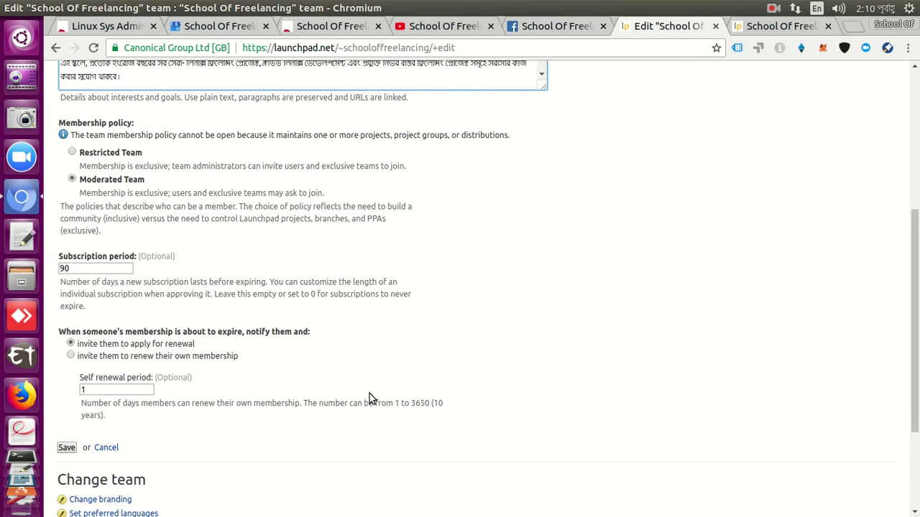
scroll(369, 395, "down", 4)
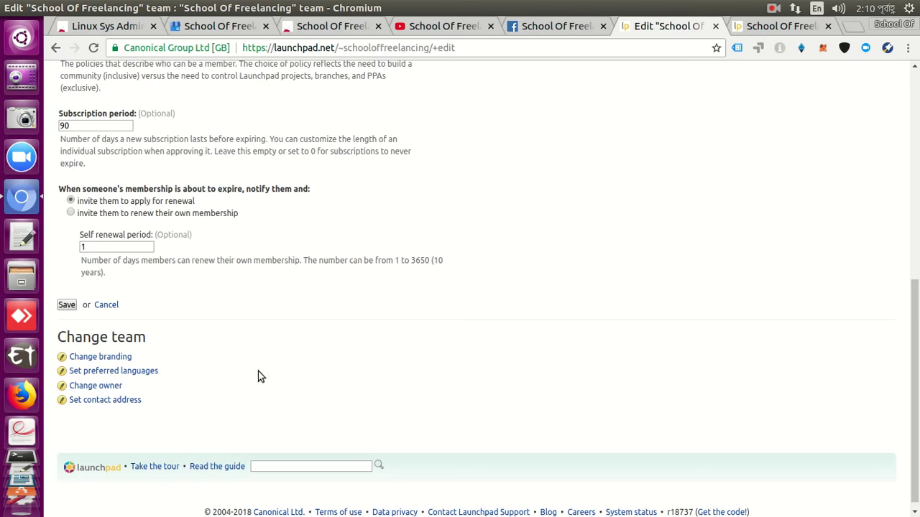
left_click(64, 308)
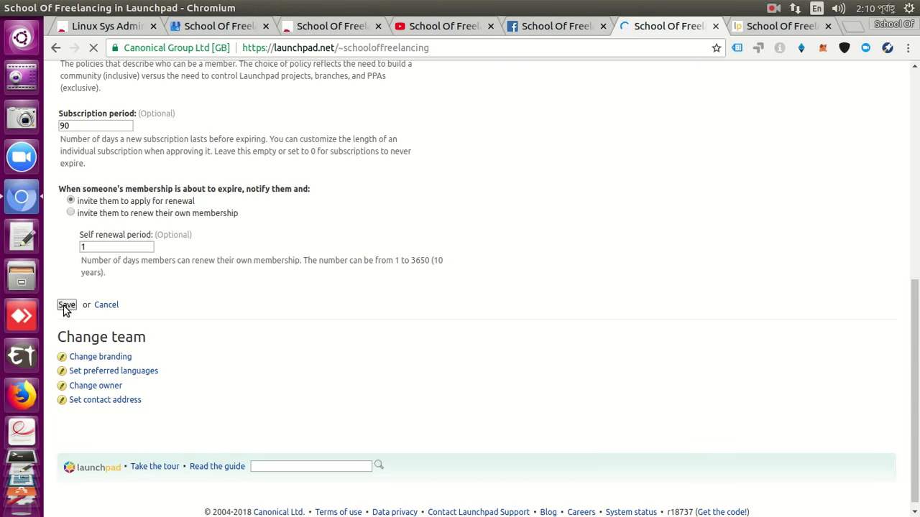
left_click(526, 30)
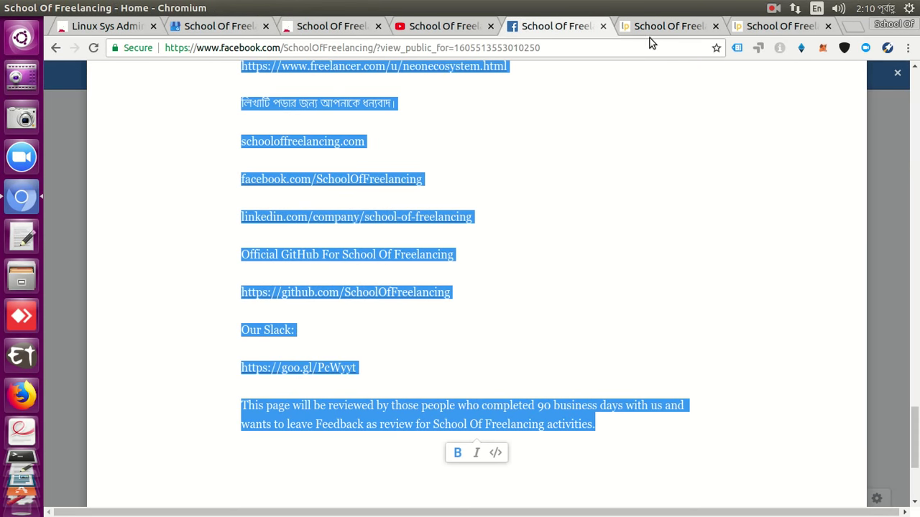
Copy the story heading 'The Freelancing Learning Platform :)' from the Facebook editor.
scroll(659, 115, "up", 5)
scroll(658, 115, "up", 15)
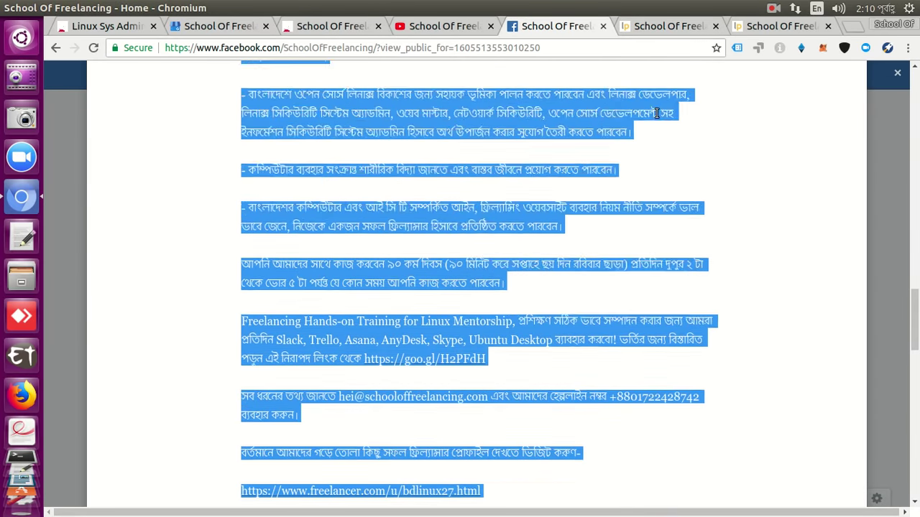
left_click(669, 27)
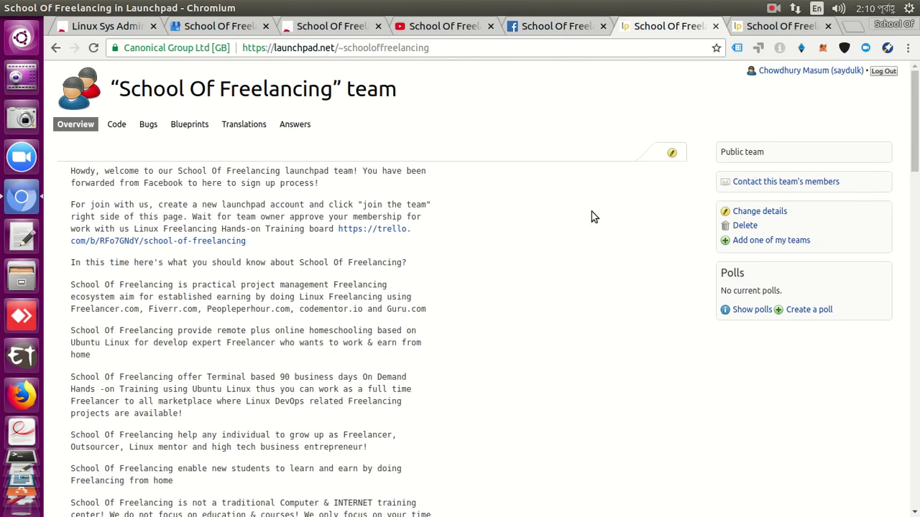
left_click(582, 28)
scroll(589, 145, "up", 15)
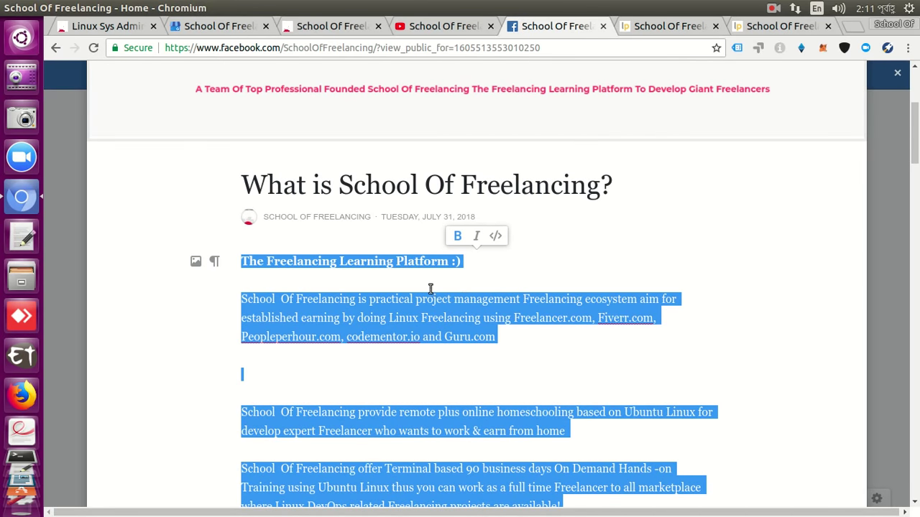
left_click(429, 288)
triple_click(420, 262)
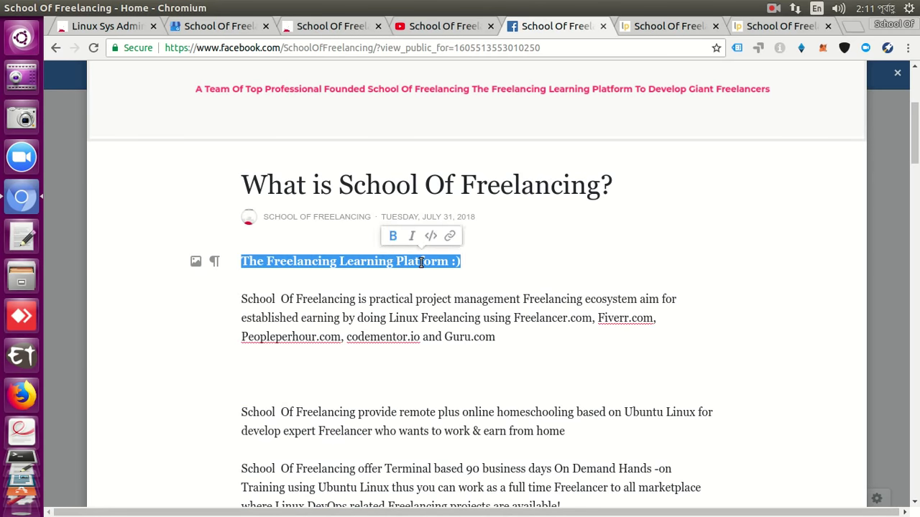
right_click(420, 263)
left_click(457, 289)
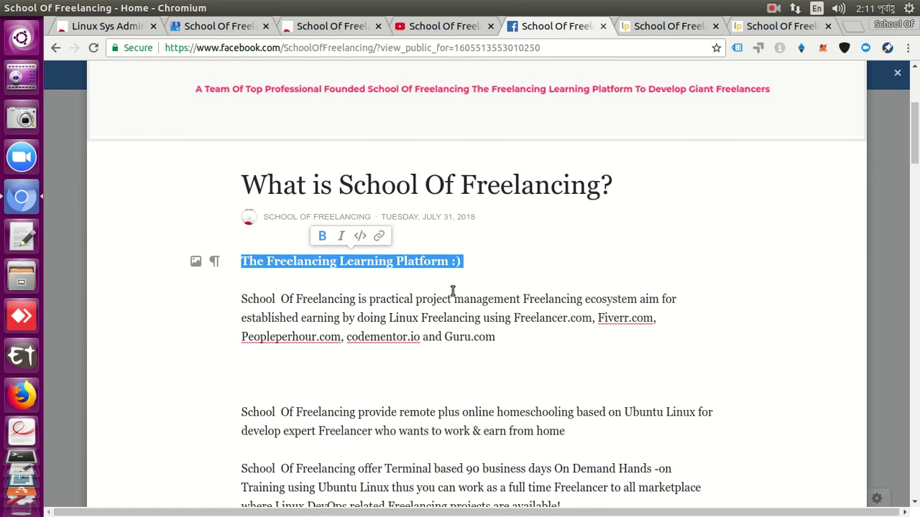
left_click(651, 32)
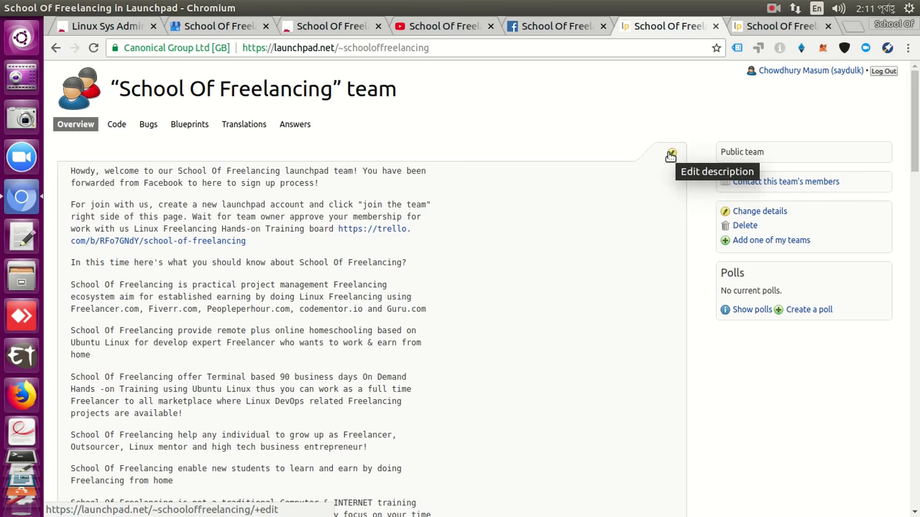
In the team description, replace the '!' after 'process' with ' to access our' plus the pasted heading.
left_click(671, 156)
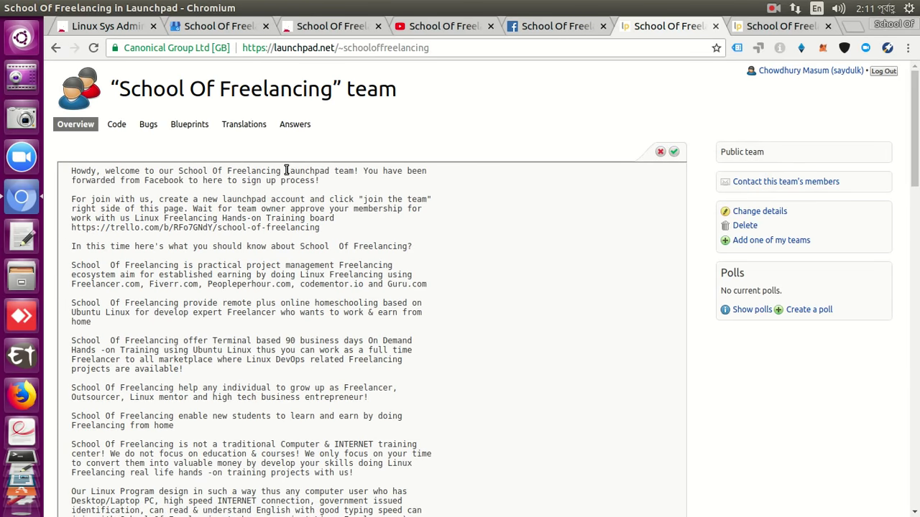
left_click_drag(286, 171, 318, 171)
left_click_drag(318, 171, 323, 171)
left_click(324, 172)
key("BackSpace")
type("to access our")
key("ctrl+v")
key("Return")
Remove the word 'The' after 'our' and the stray ':)' characters after 'Platform'.
key("Up")
key("Up")
key("End")
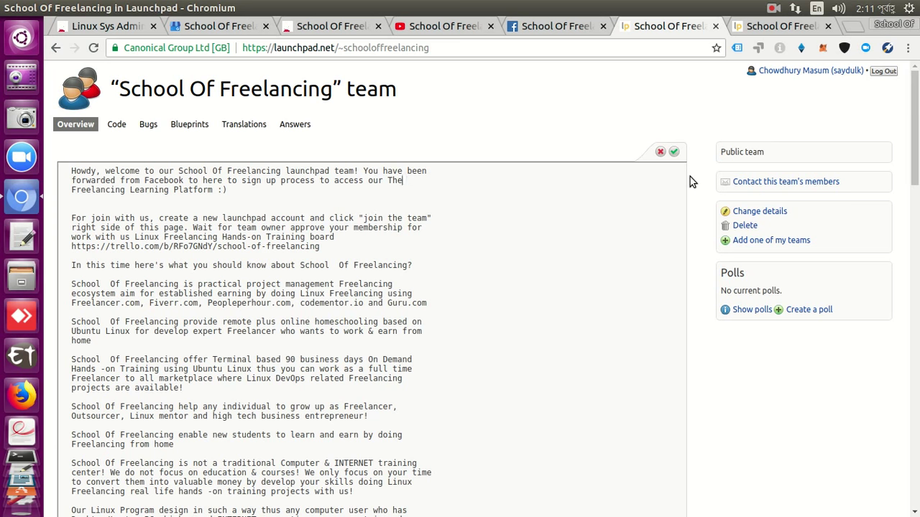
key("Left")
key("Left")
key("Left")
key("Left")
key("Left")
key("Delete")
key("Delete")
key("Delete")
key("Delete")
key("Left")
key("BackSpace")
left_click(335, 26)
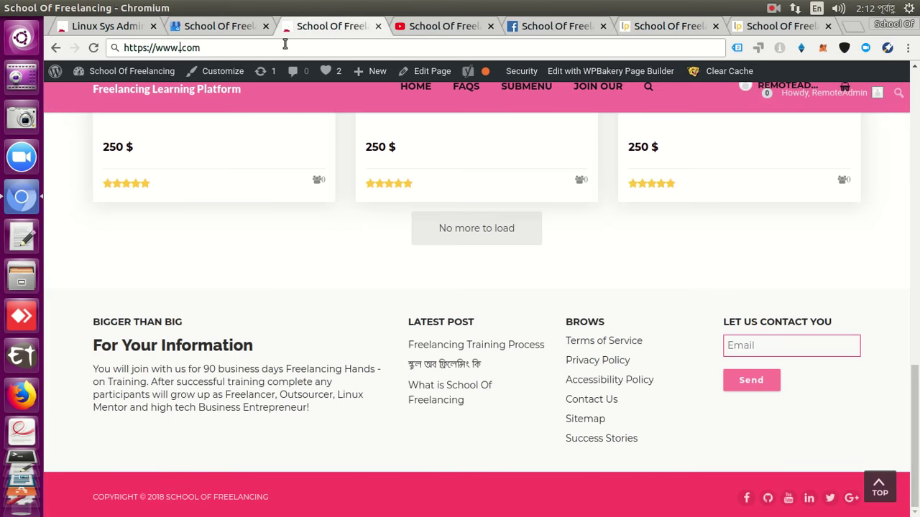
left_click(221, 48)
key("BackSpace")
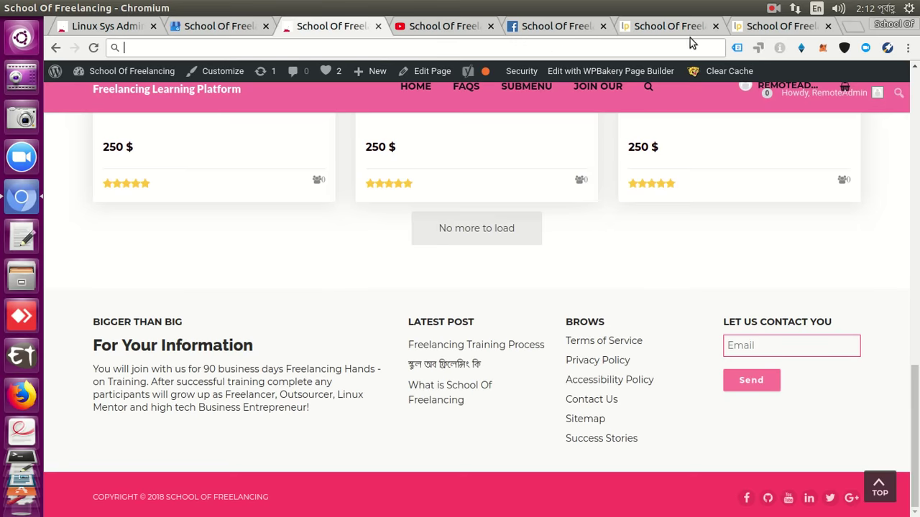
left_click(666, 29)
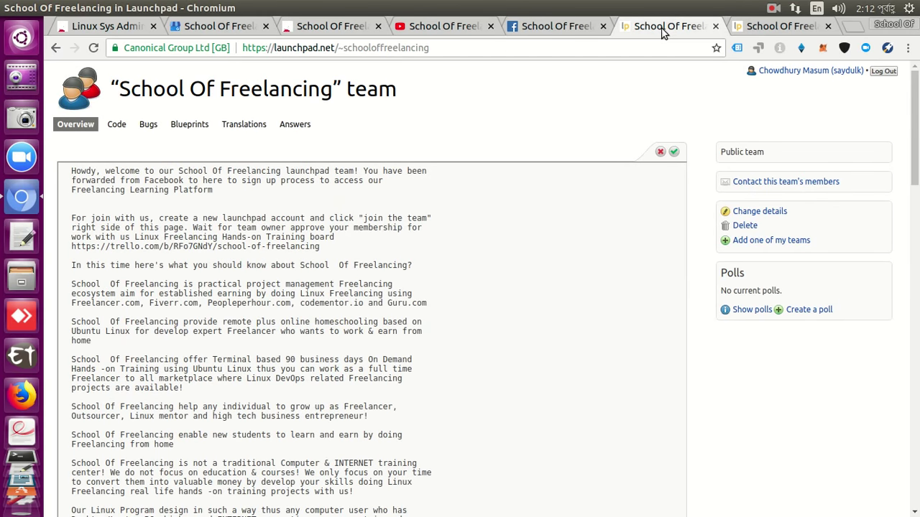
key("ctrl+v")
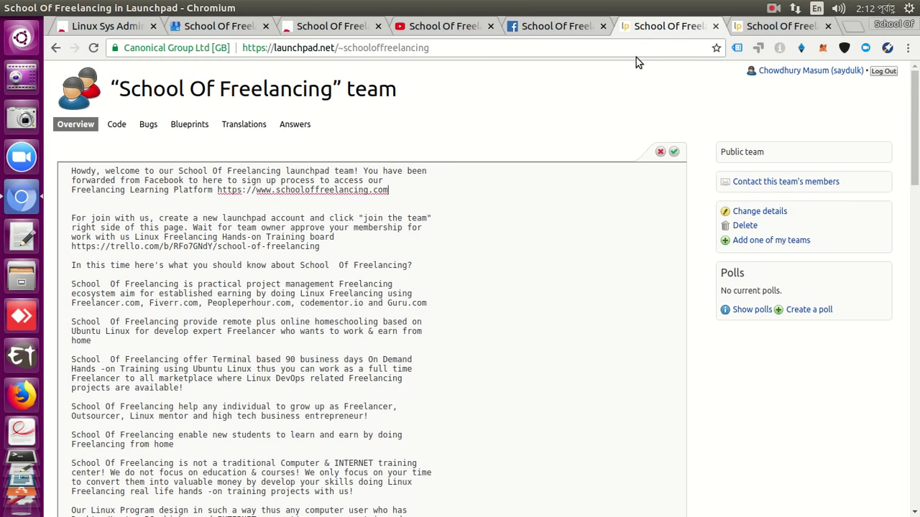
Save the edited team description with the website link and go back to the Facebook page.
left_click(673, 153)
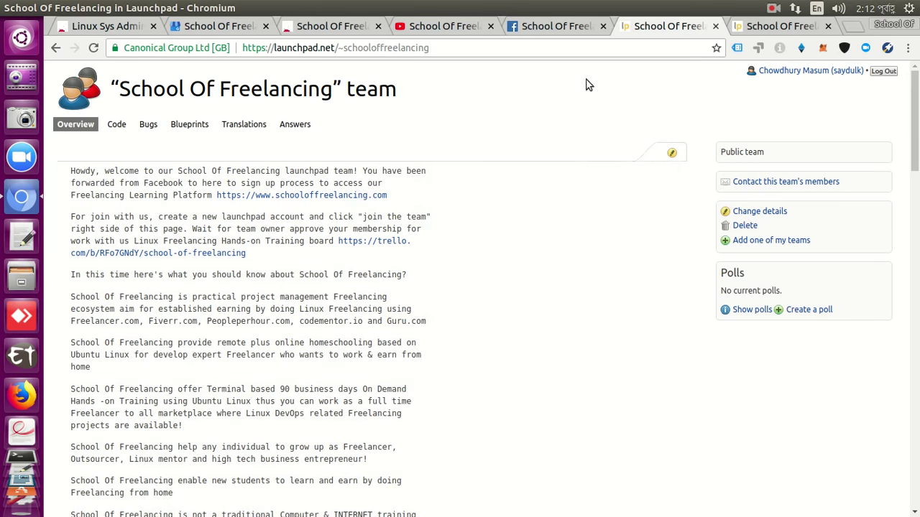
left_click(564, 26)
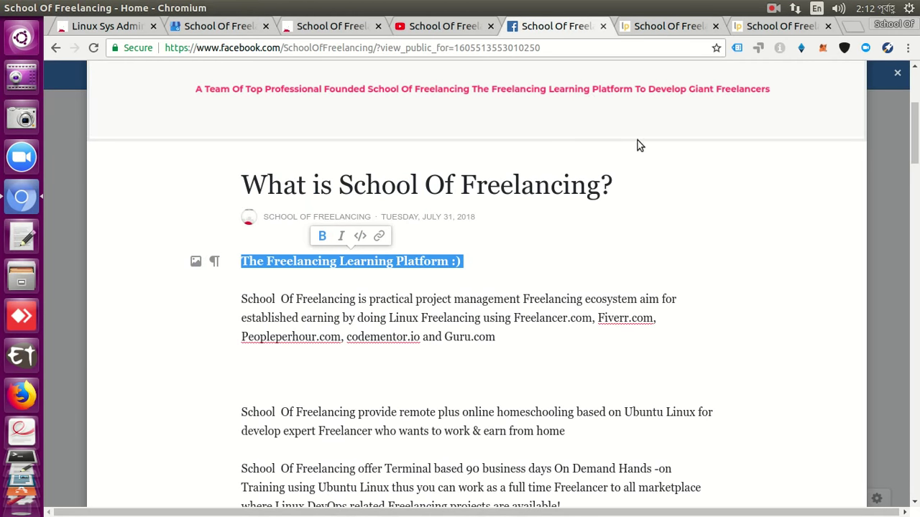
left_click(773, 10)
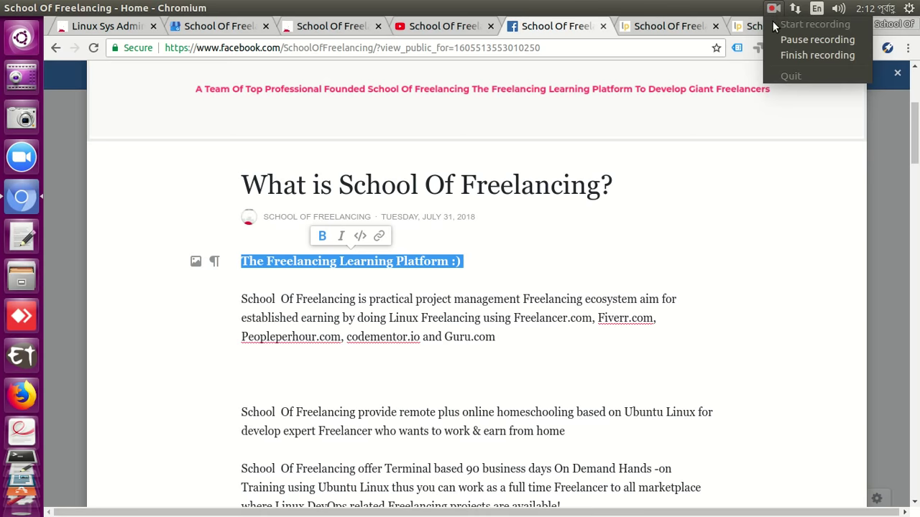